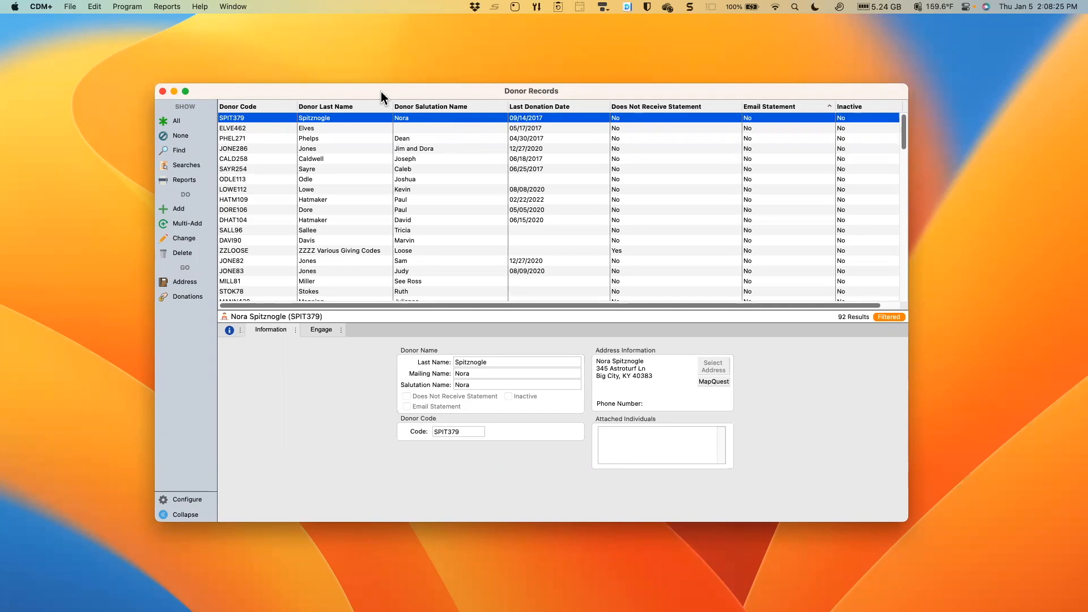
# - Sort the donor records by Does Not Receive Statement in descending order
pyautogui.moveTo(381, 91); pyautogui.dragTo(381, 90)
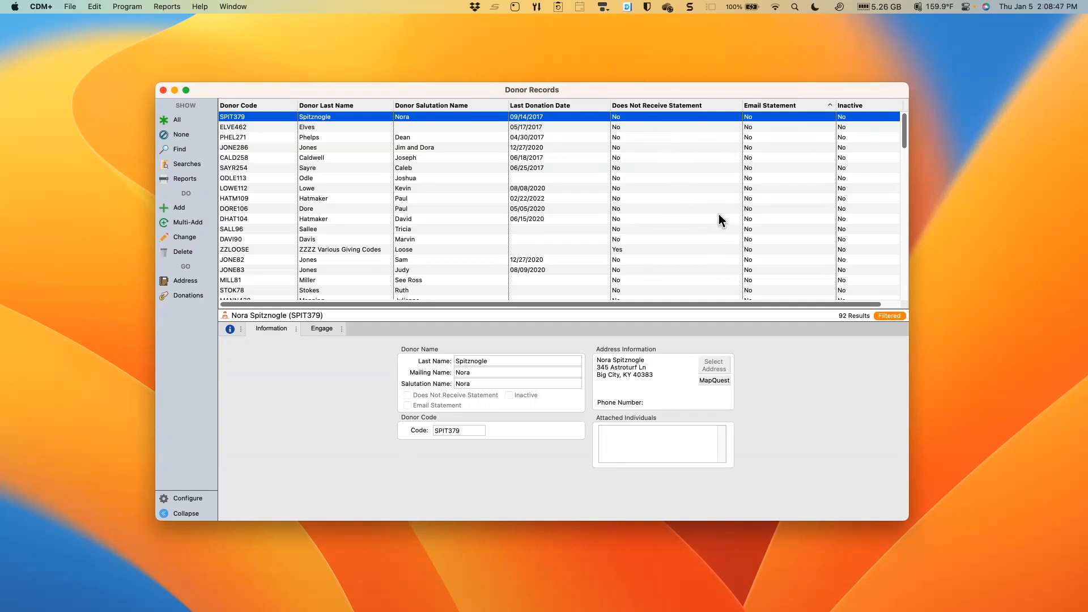
pyautogui.click(709, 107)
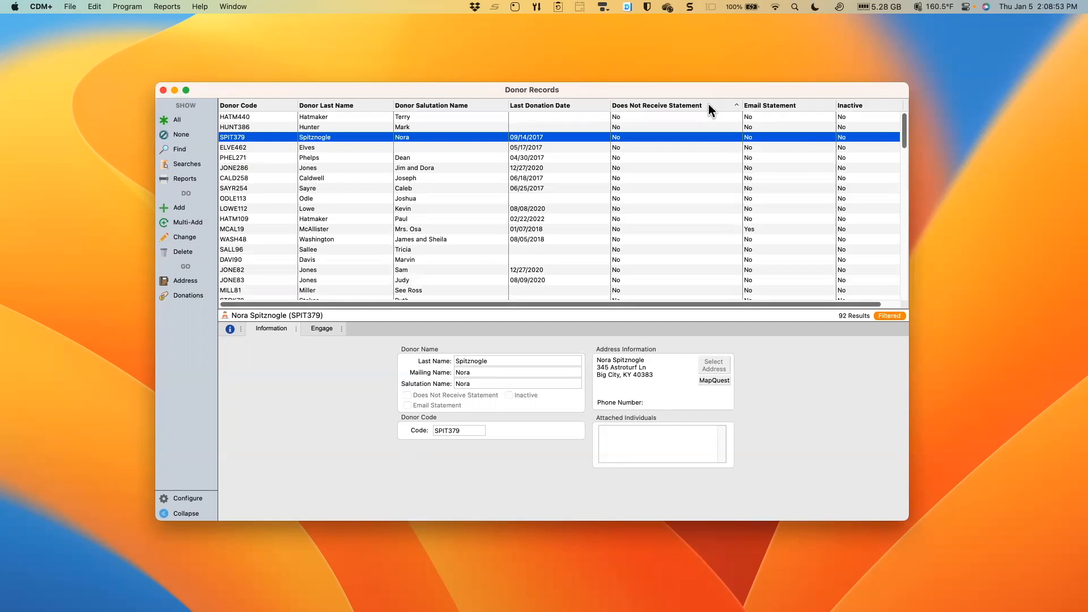
pyautogui.click(709, 106)
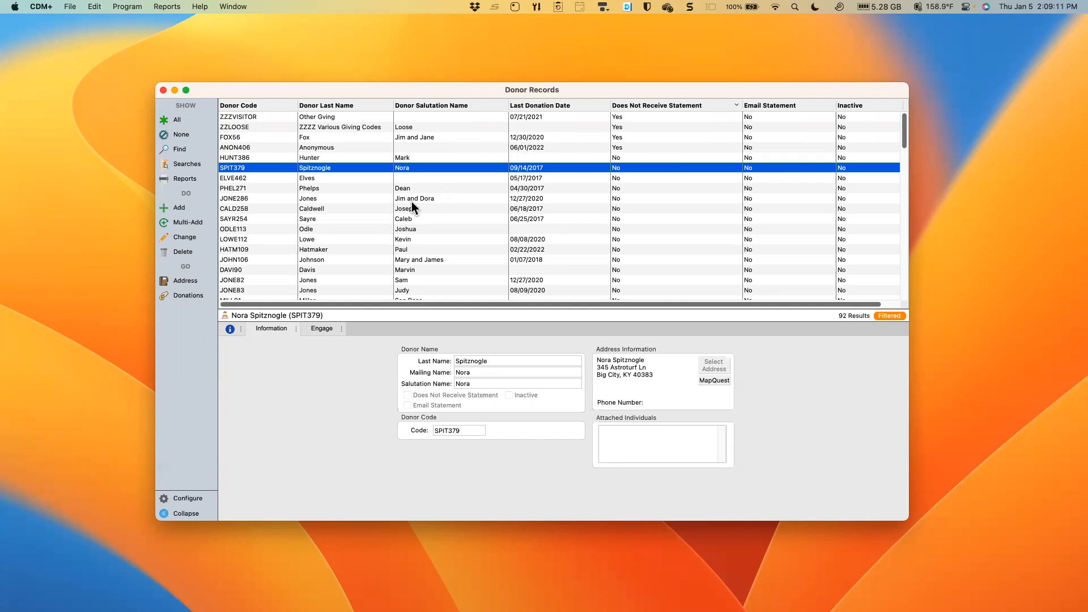
# - Find donor records where the Last Donation Date is greater than or equal to 01/01/2022
pyautogui.click(189, 151)
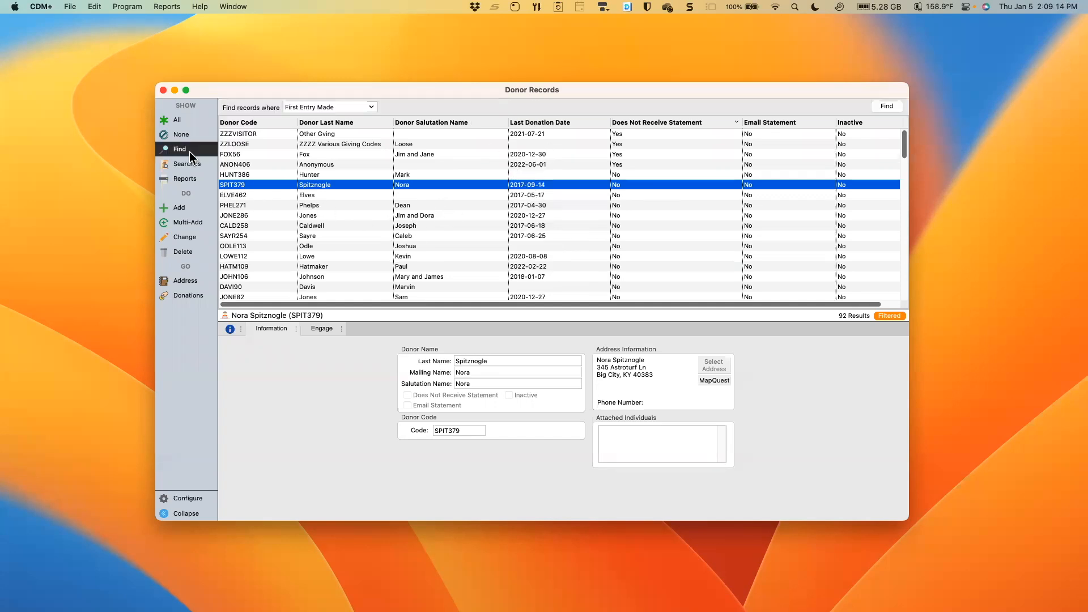
pyautogui.click(372, 107)
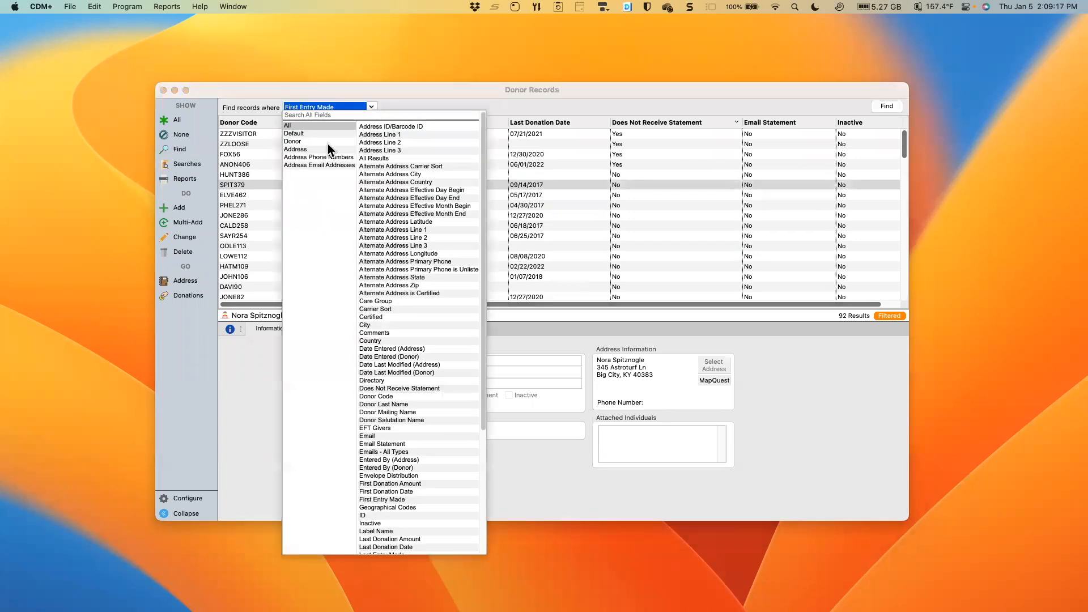
pyautogui.click(310, 142)
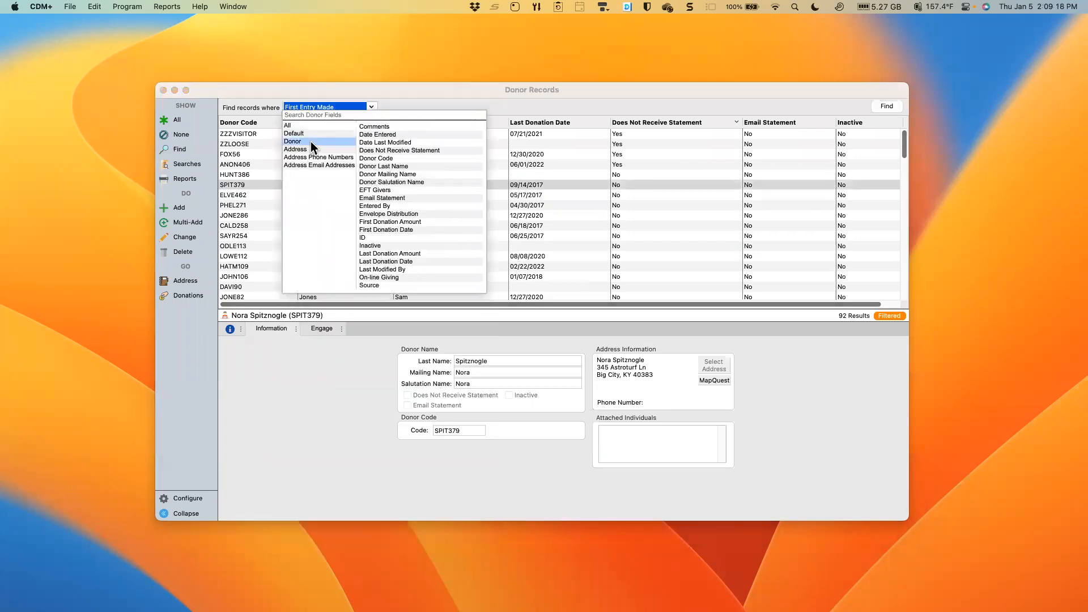
pyautogui.click(406, 262)
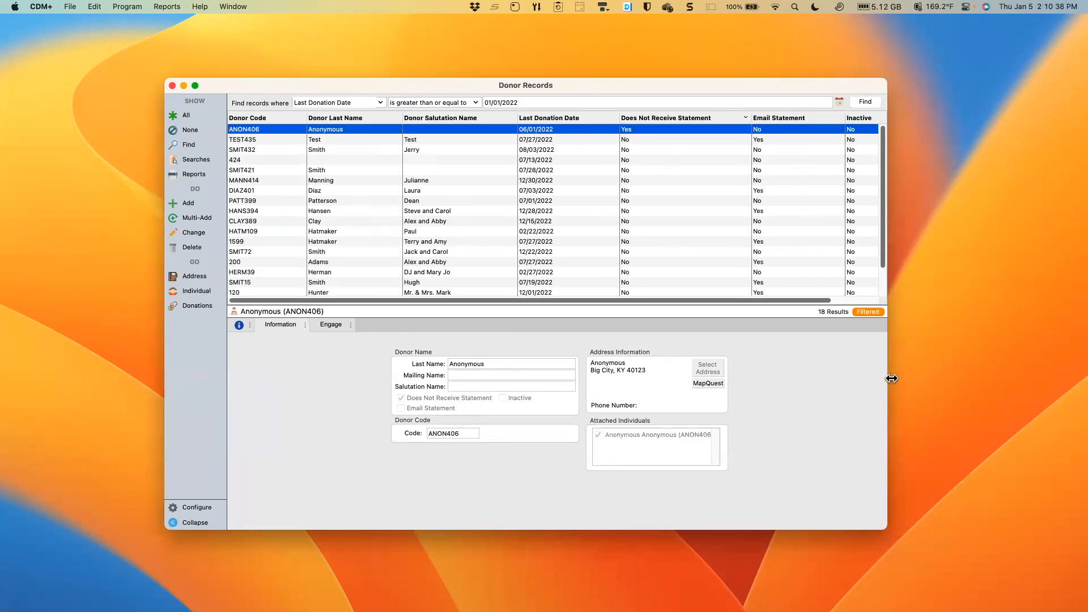
pyautogui.moveTo(892, 378); pyautogui.dragTo(936, 376)
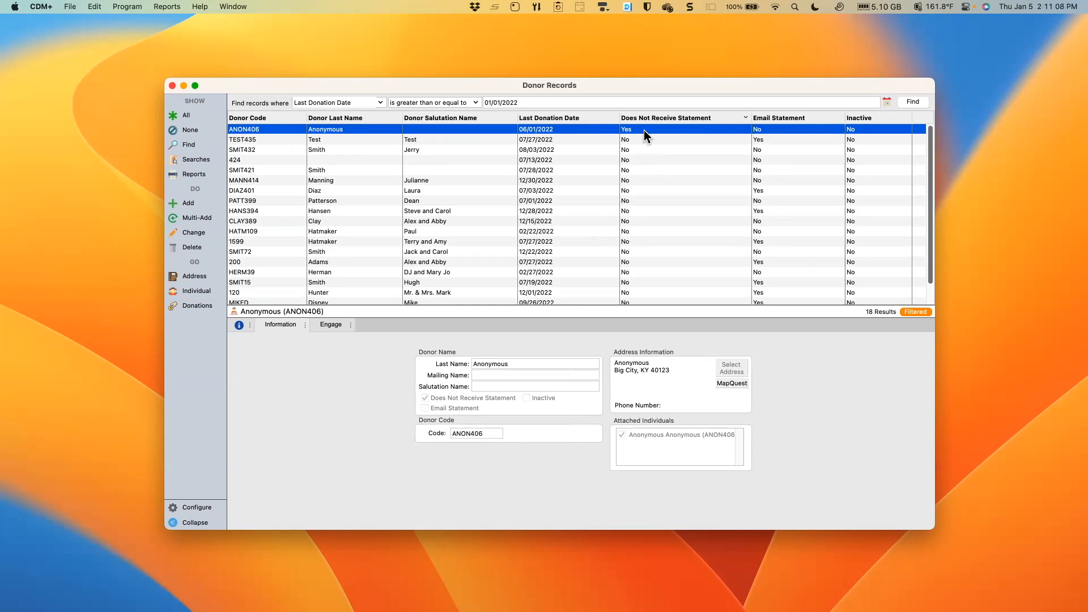
# - Check the found donors' Does Not Receive Statement values and open the Anonymous donor record for editing without changing it
pyautogui.scroll(-1, 676, 196)
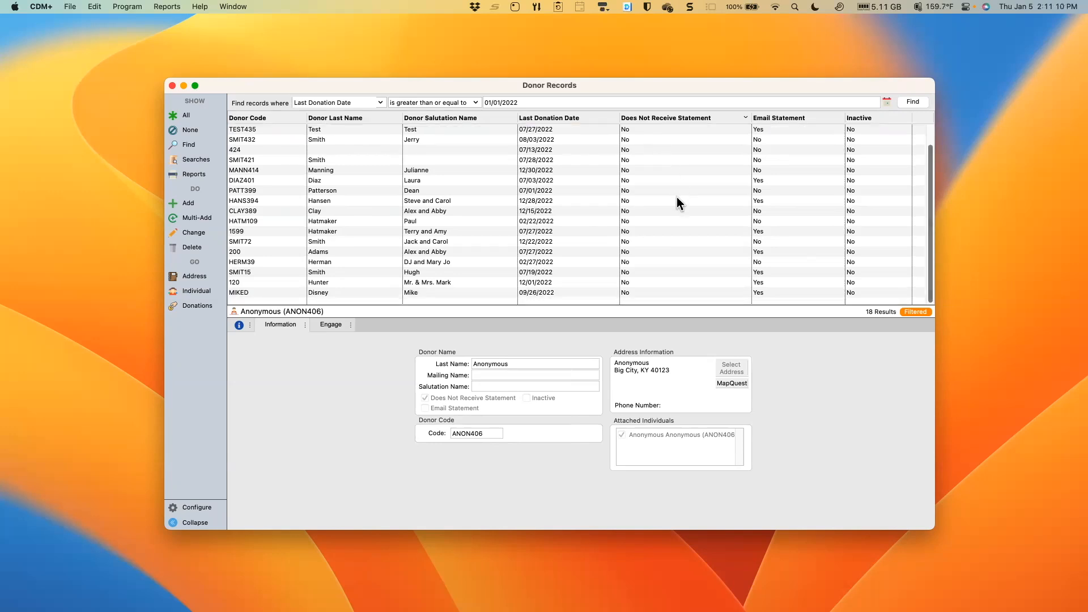
pyautogui.scroll(1, 677, 196)
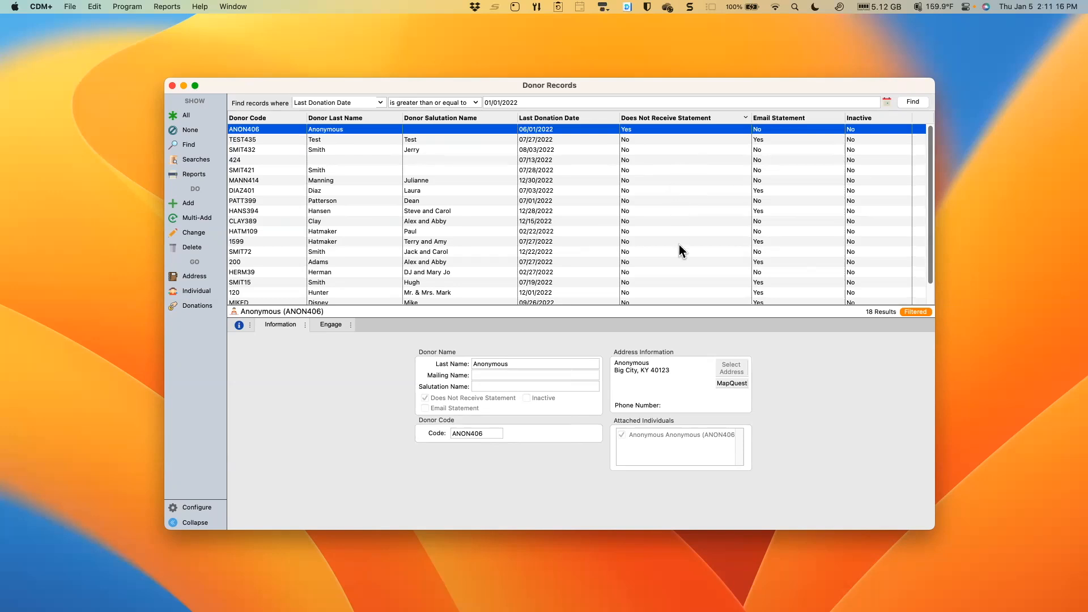
pyautogui.scroll(-1, 678, 251)
pyautogui.scroll(1, 682, 260)
pyautogui.click(195, 232)
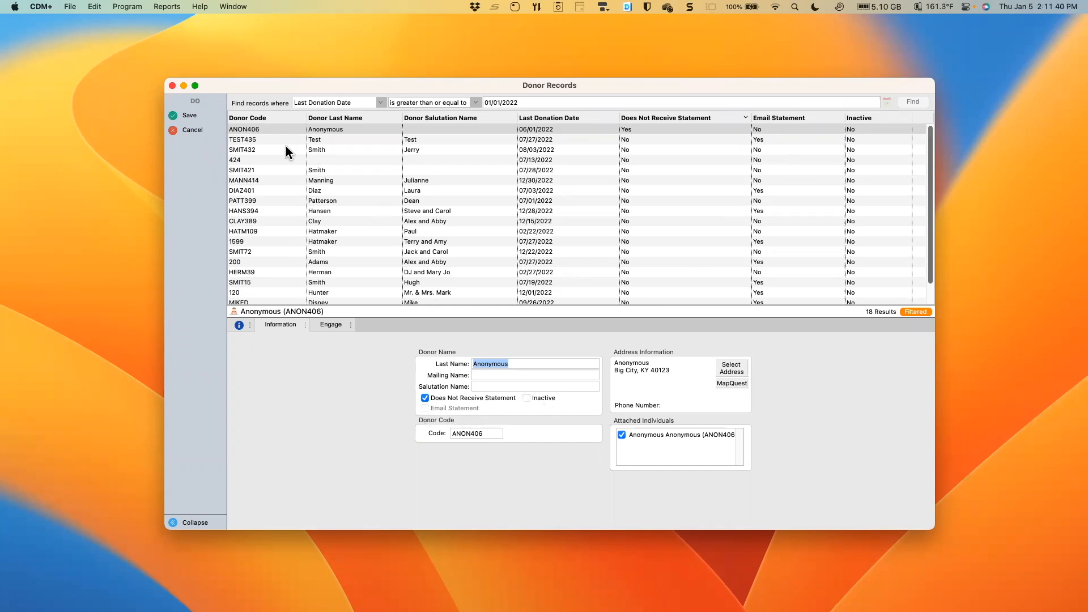
pyautogui.click(198, 130)
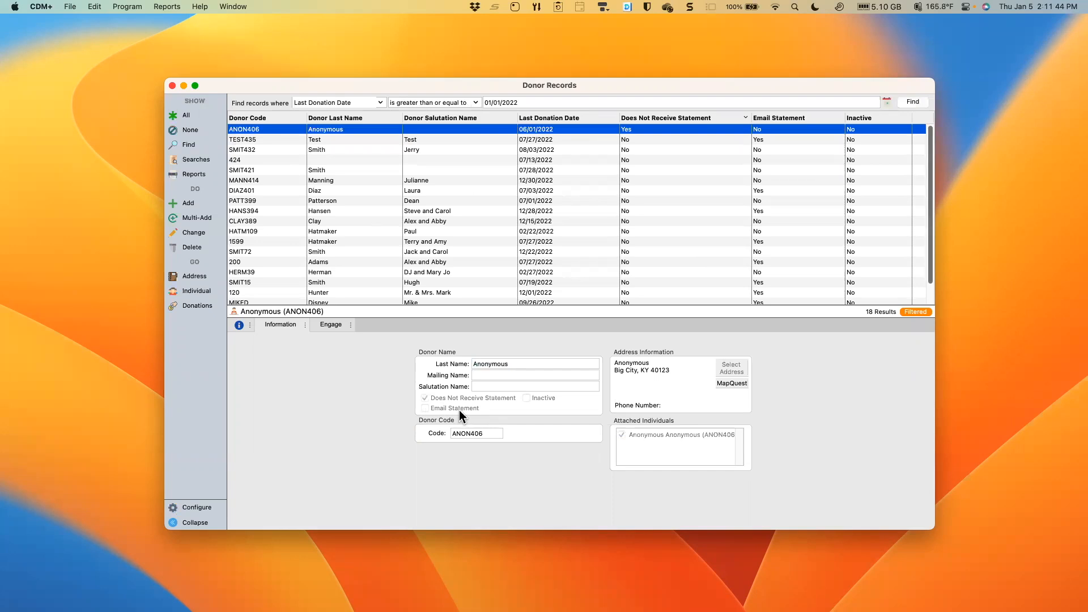
# - Sort the found donors by Email Statement in descending order and check their Inactive values
pyautogui.click(800, 118)
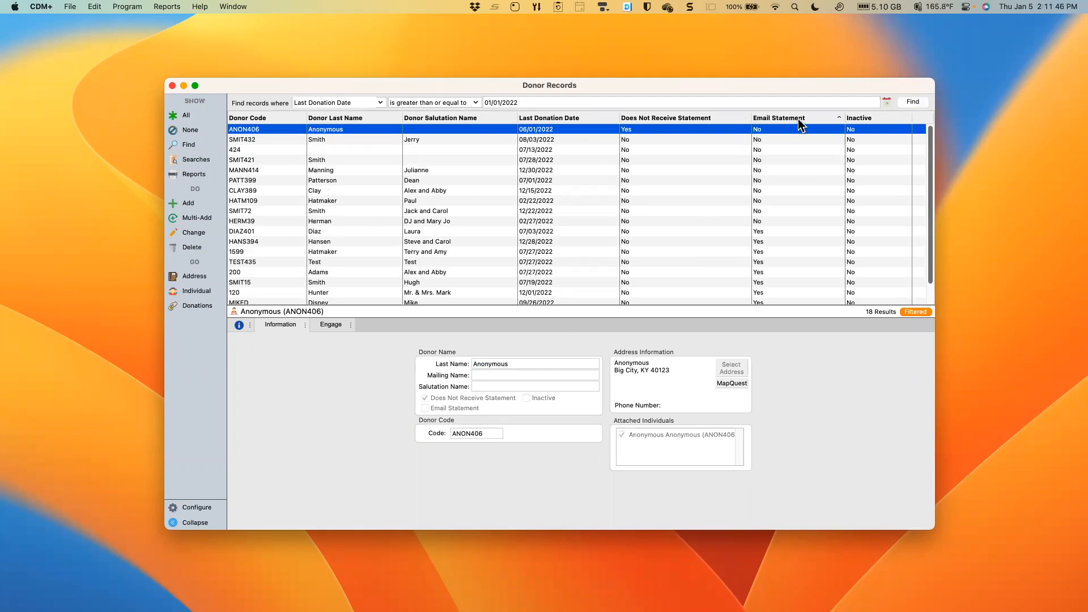
pyautogui.click(799, 119)
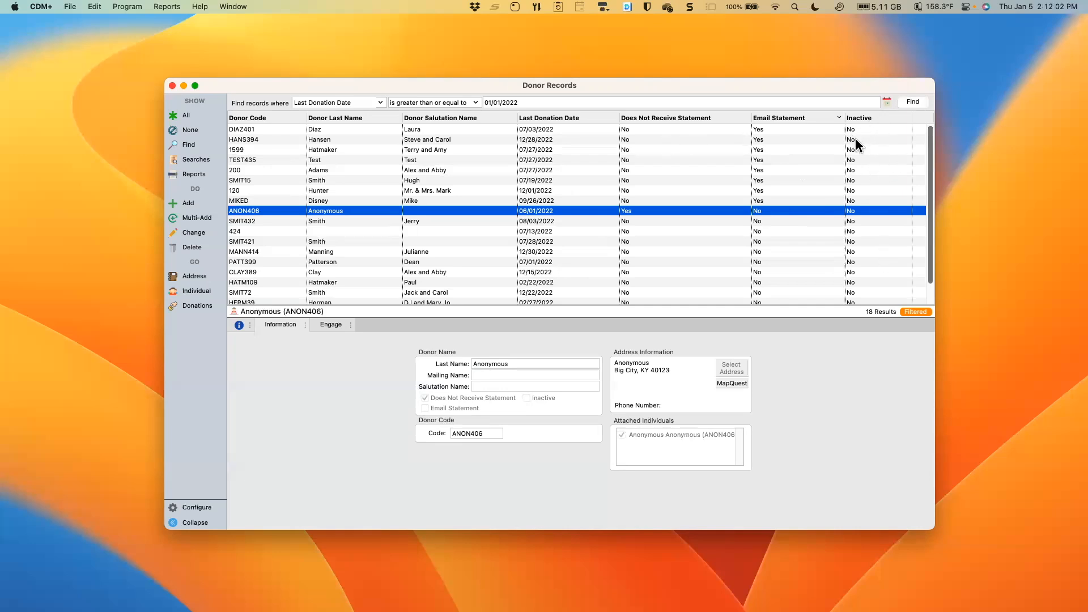
pyautogui.scroll(-1, 852, 148)
pyautogui.scroll(1, 857, 138)
pyautogui.moveTo(861, 180); pyautogui.dragTo(875, 233)
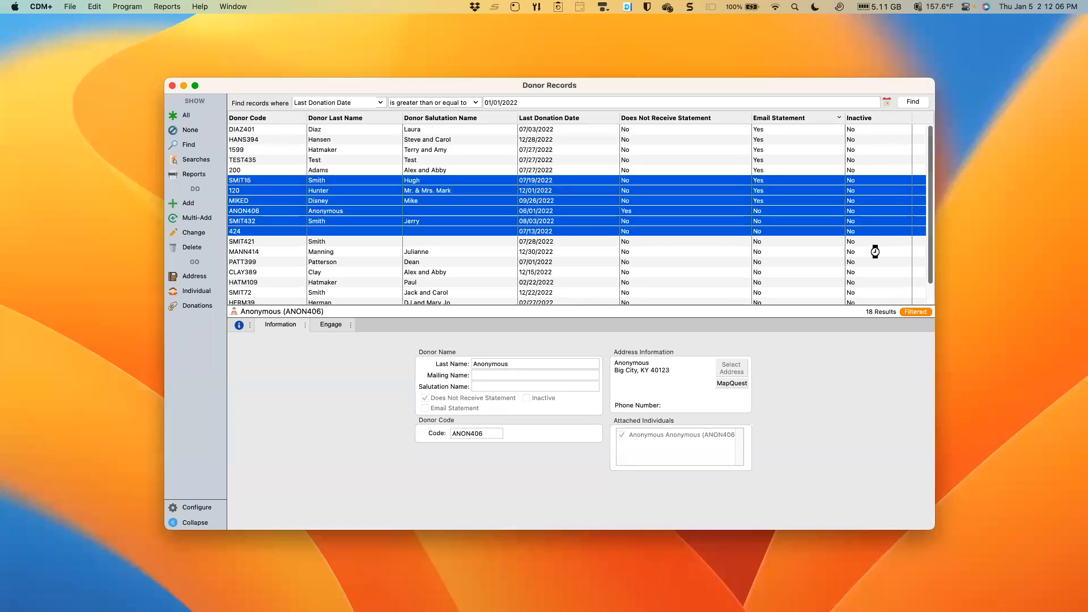
pyautogui.click(875, 150)
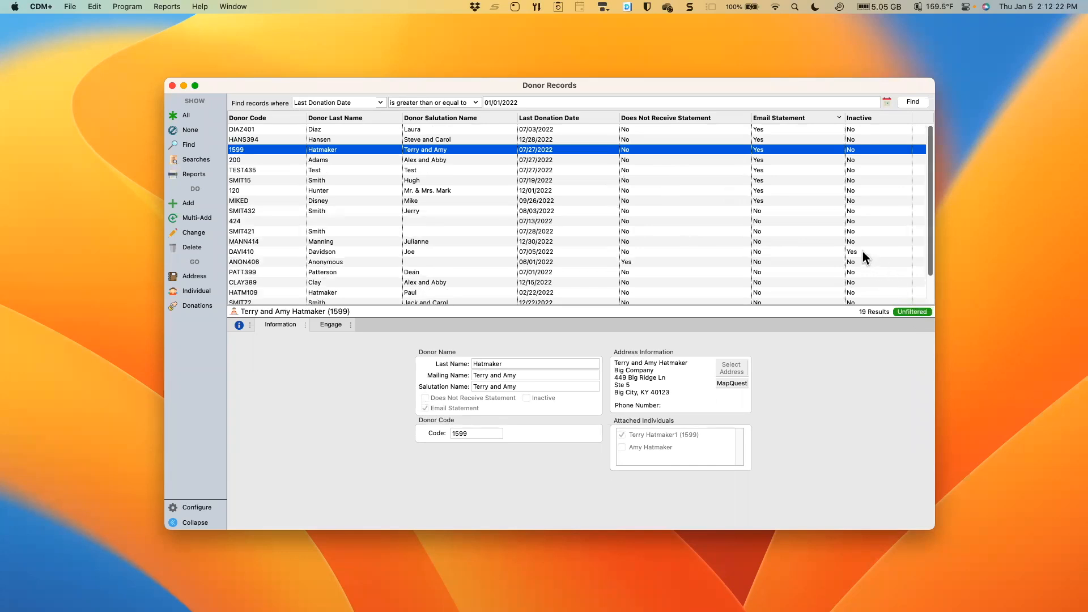
# - Clear the Inactive option on the only inactive donor in the found list and save the record
pyautogui.click(781, 251)
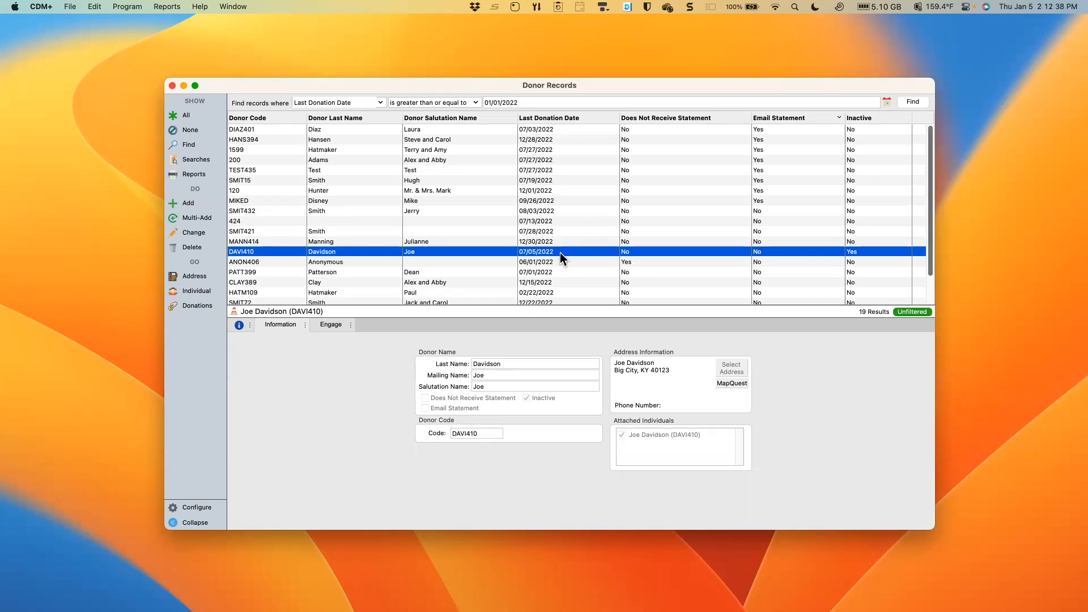
pyautogui.click(195, 233)
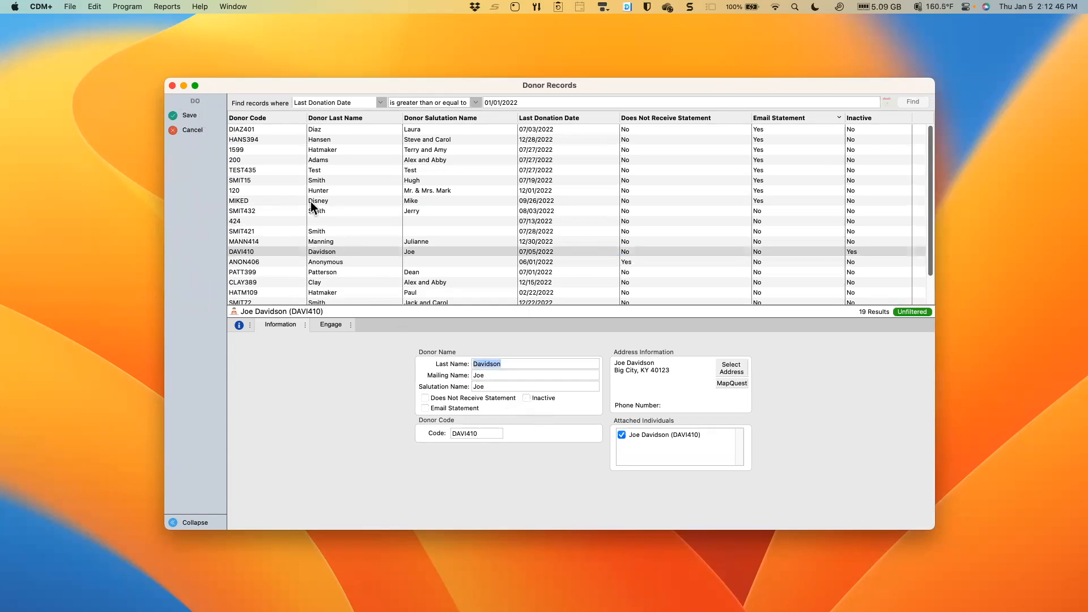
pyautogui.click(191, 116)
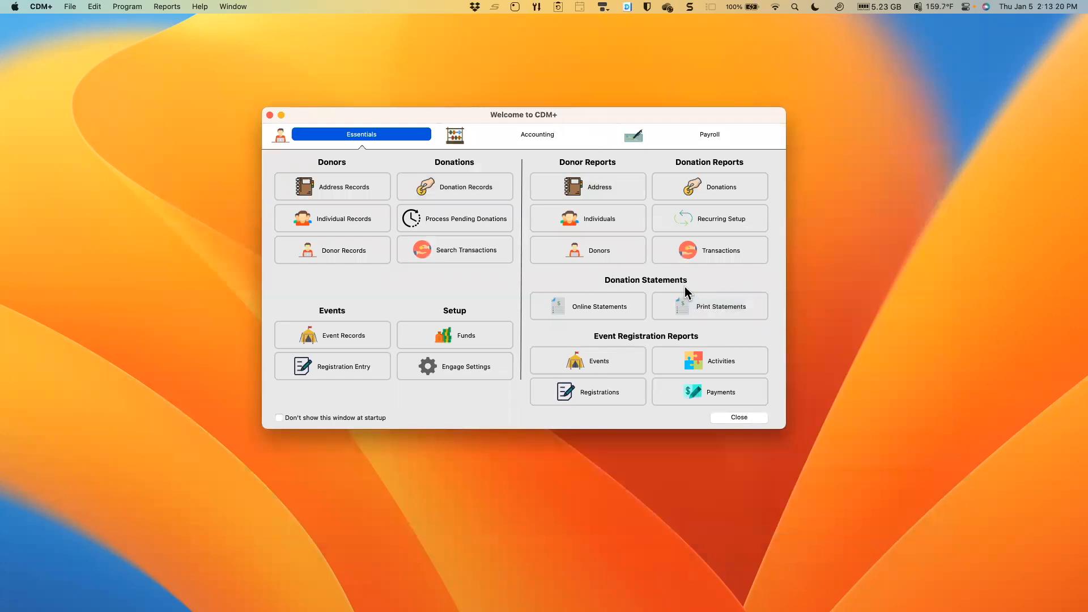
# - Open Print Statements from the Donation Statements group and enlarge its window
pyautogui.click(711, 312)
pyautogui.moveTo(752, 415); pyautogui.dragTo(931, 498)
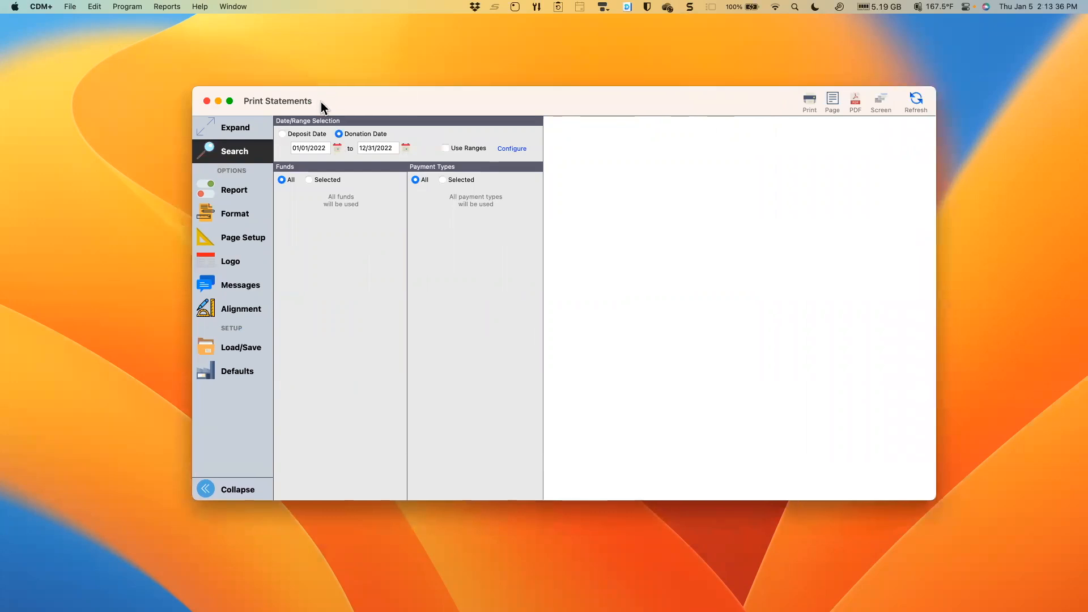
pyautogui.moveTo(321, 101); pyautogui.dragTo(322, 111)
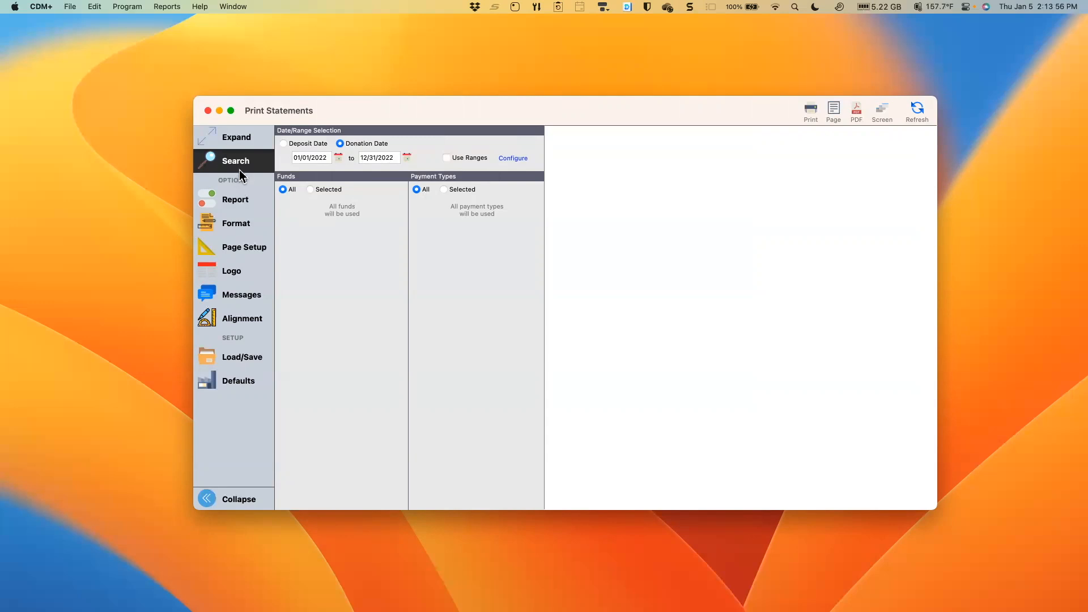
# - Include Send Email donors in the statement report, keep Donor Name as the sort order, and open the format options
pyautogui.click(238, 202)
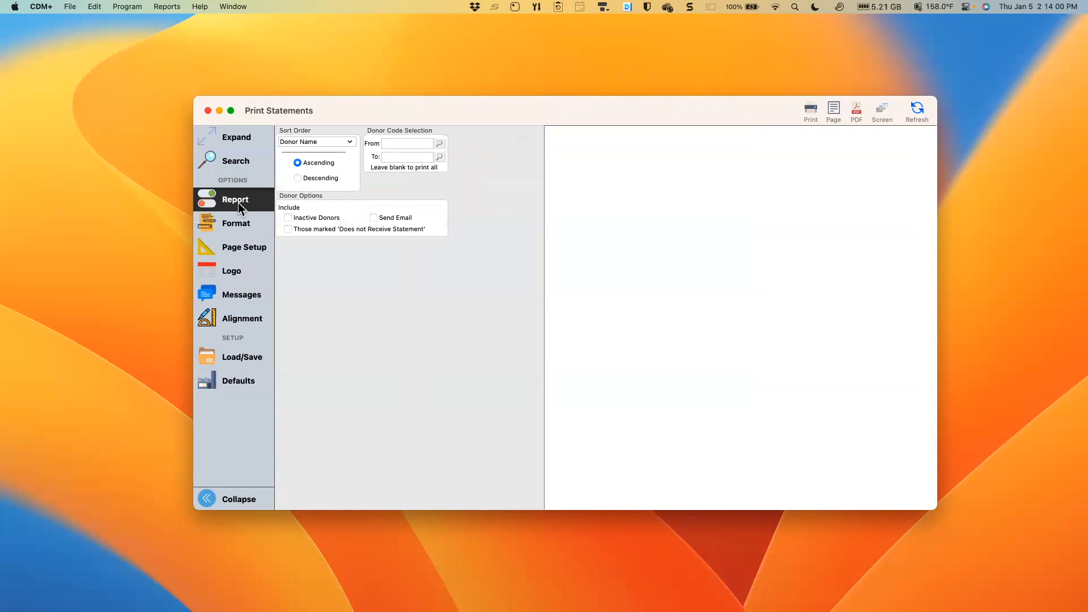
pyautogui.click(350, 143)
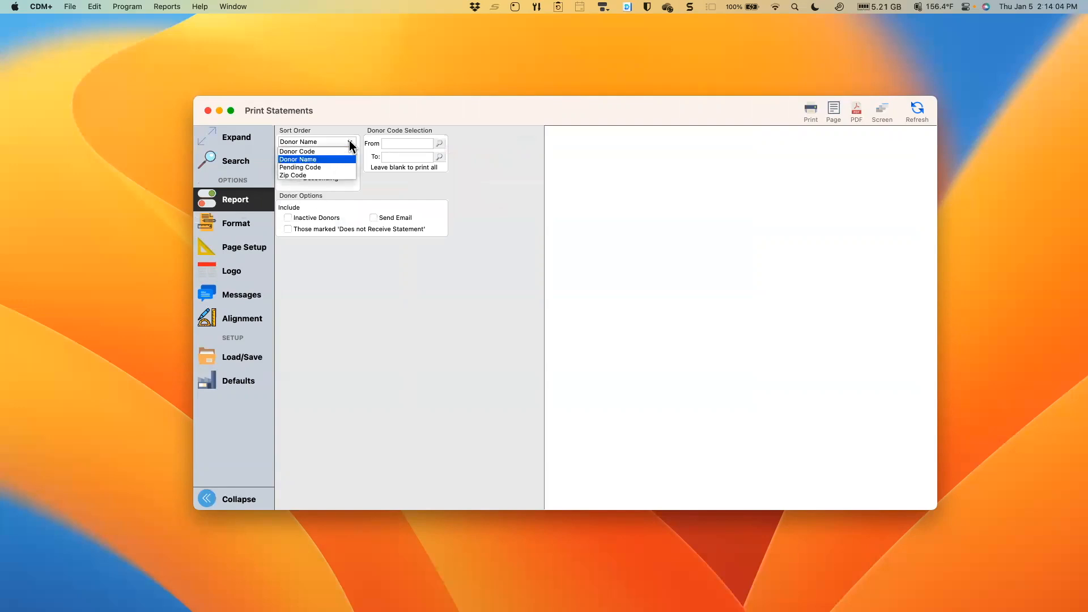
pyautogui.click(395, 189)
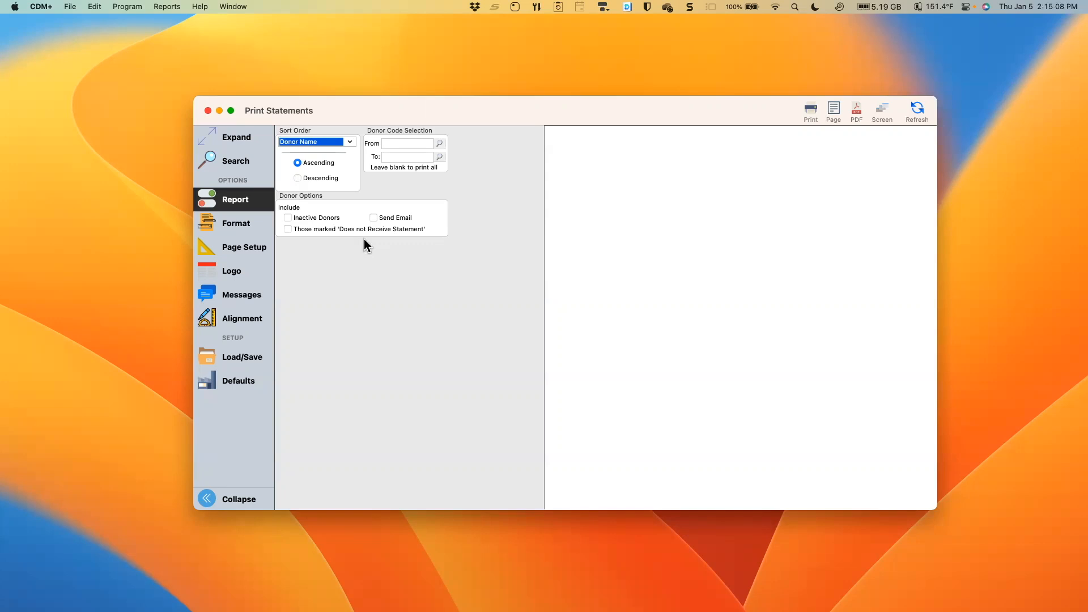
pyautogui.click(377, 218)
pyautogui.click(232, 231)
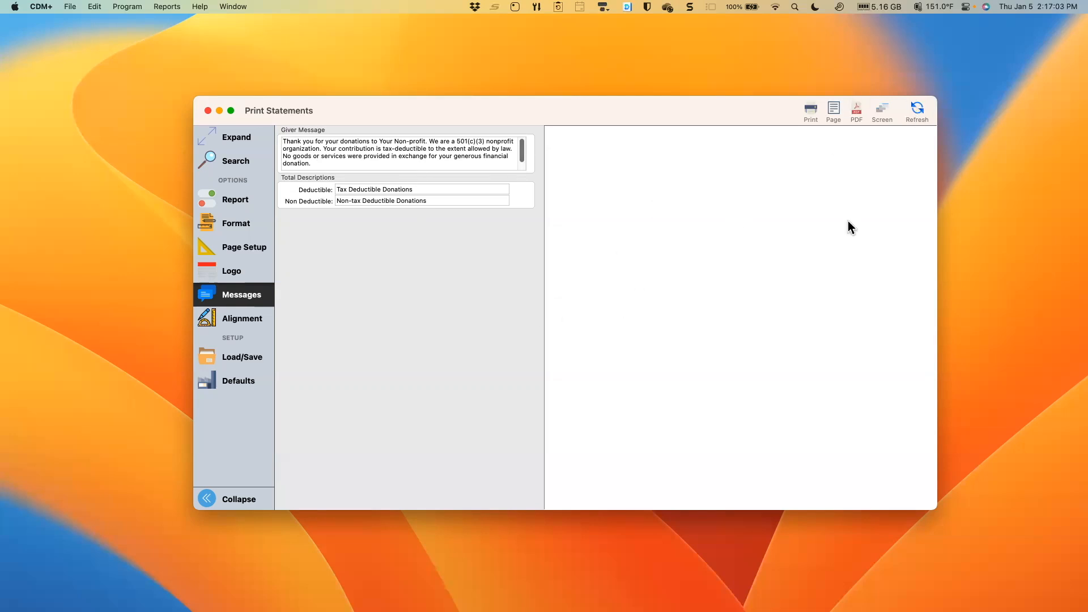
# - Generate the donation statement preview and look over its first pages
pyautogui.click(922, 108)
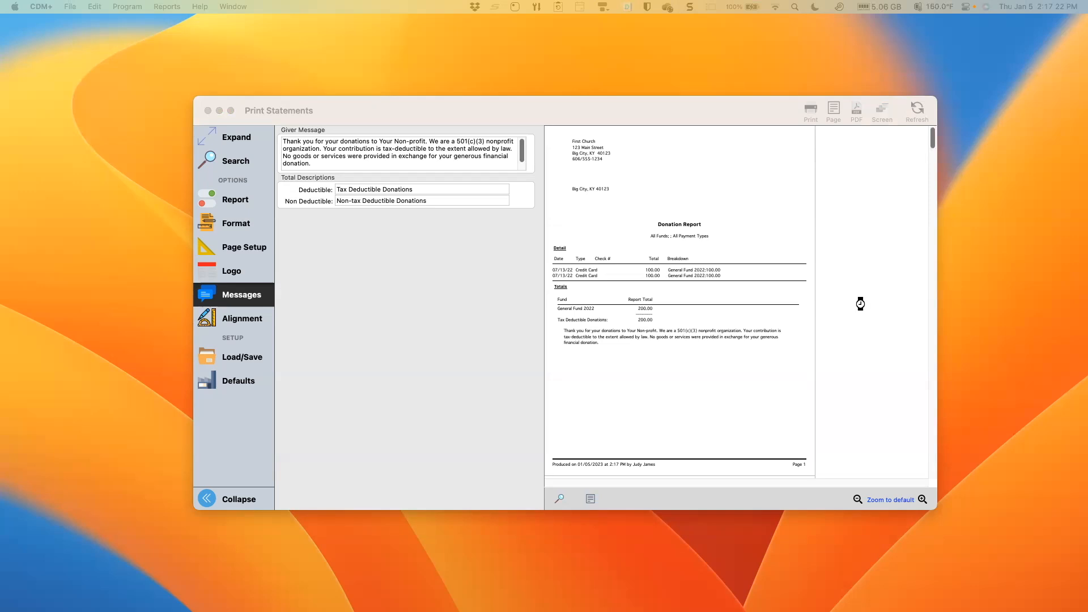
pyautogui.scroll(-3, 850, 334)
pyautogui.scroll(-5, 848, 338)
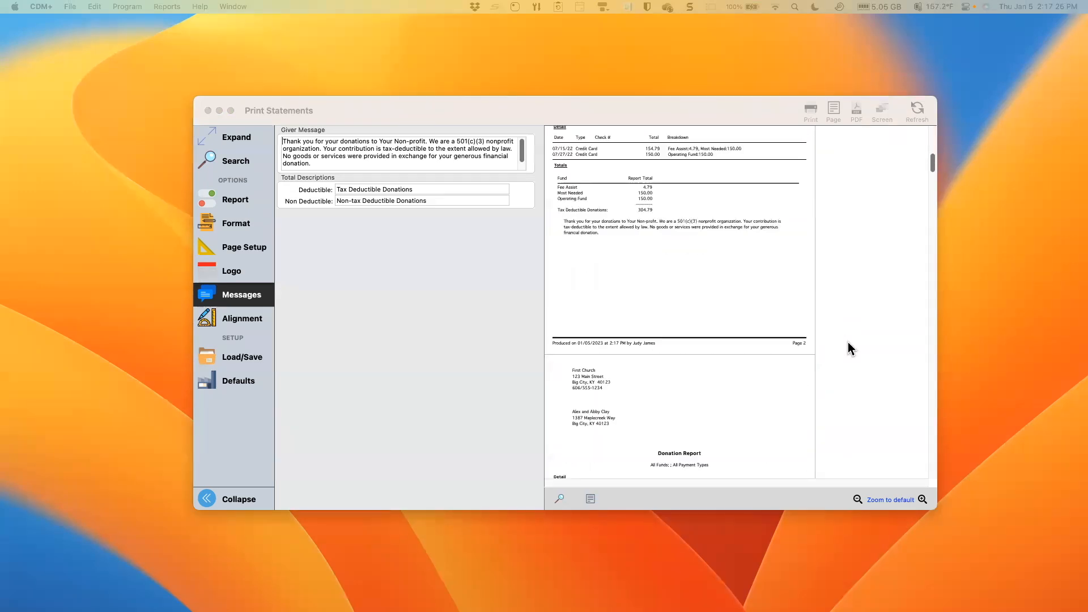
pyautogui.scroll(-5, 849, 337)
# - Search the statement preview for a donor's last name and examine the donation details on the preceding pages
pyautogui.scroll(4, 849, 338)
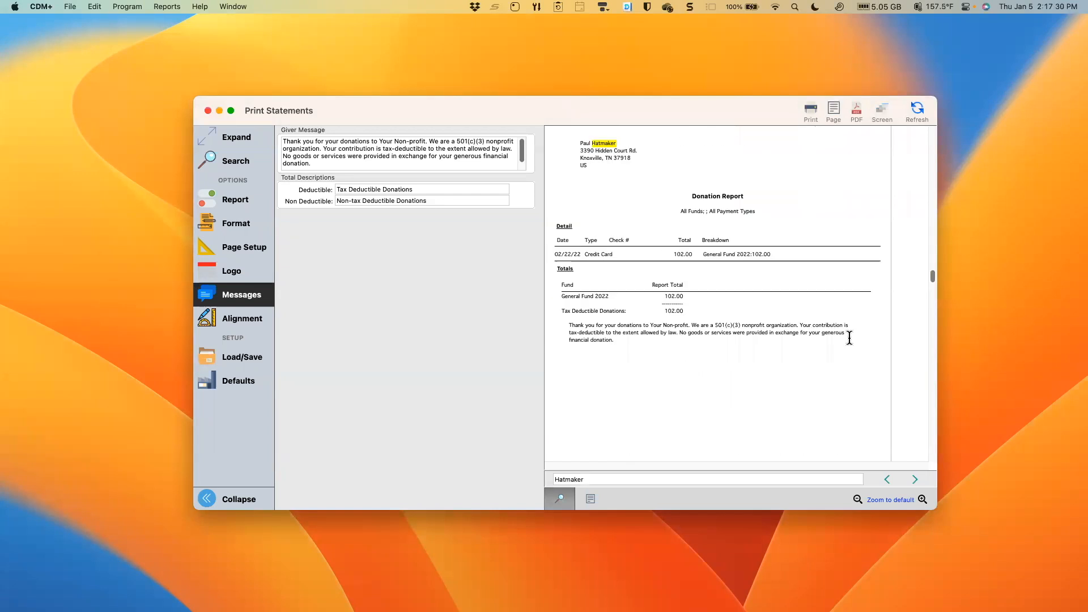
pyautogui.scroll(4, 849, 338)
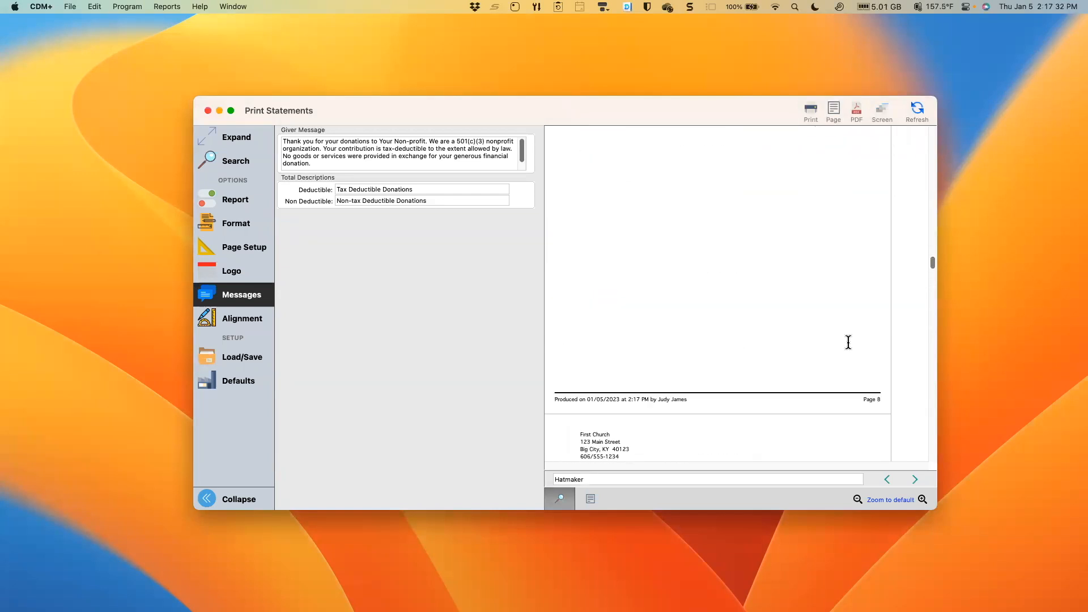
pyautogui.scroll(6, 850, 346)
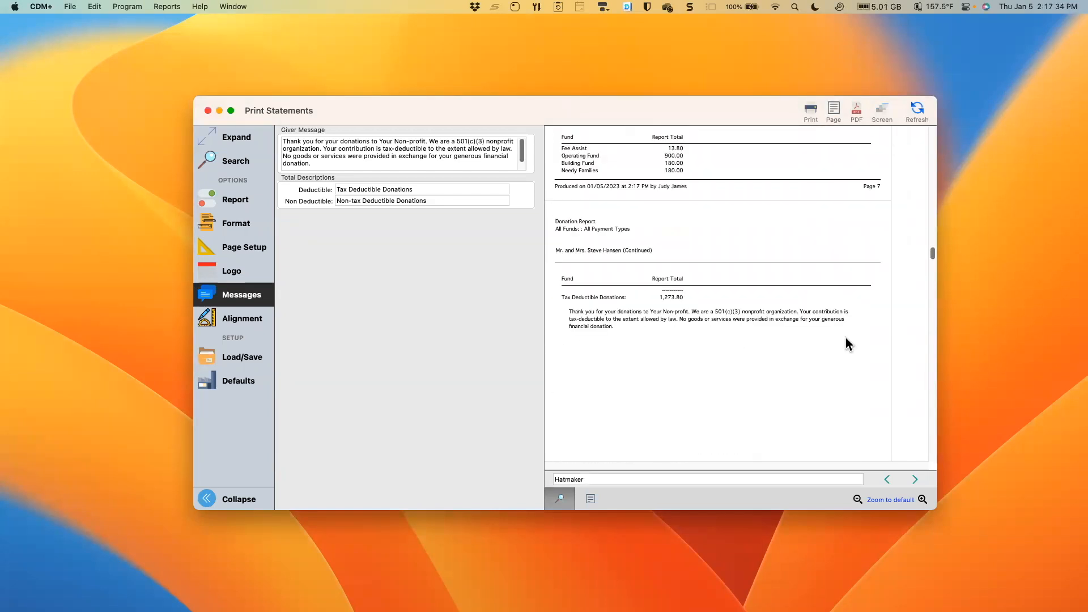
pyautogui.scroll(4, 843, 339)
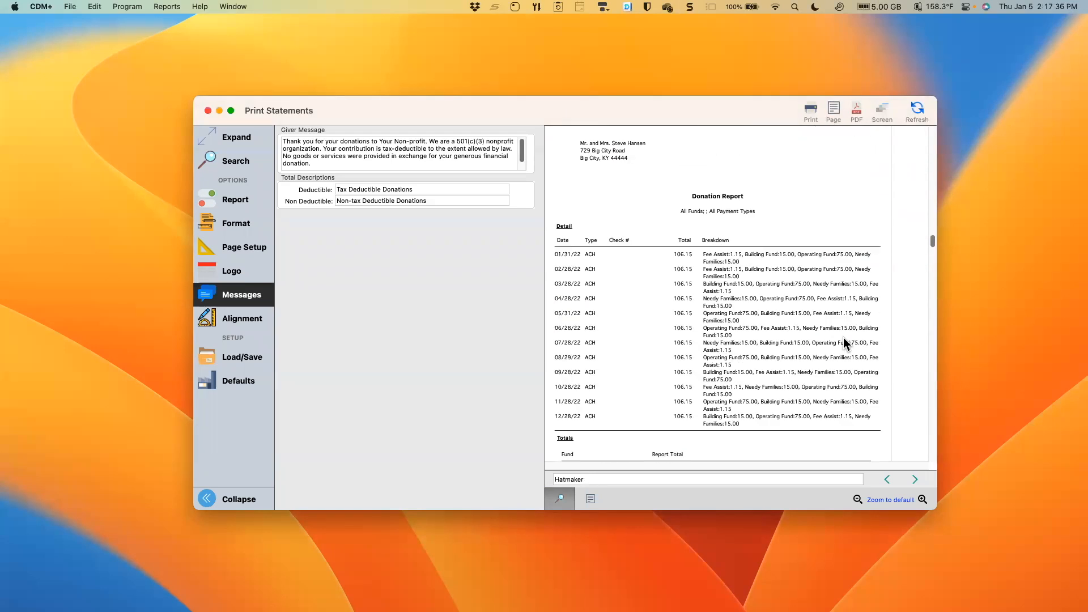
pyautogui.scroll(10, 843, 337)
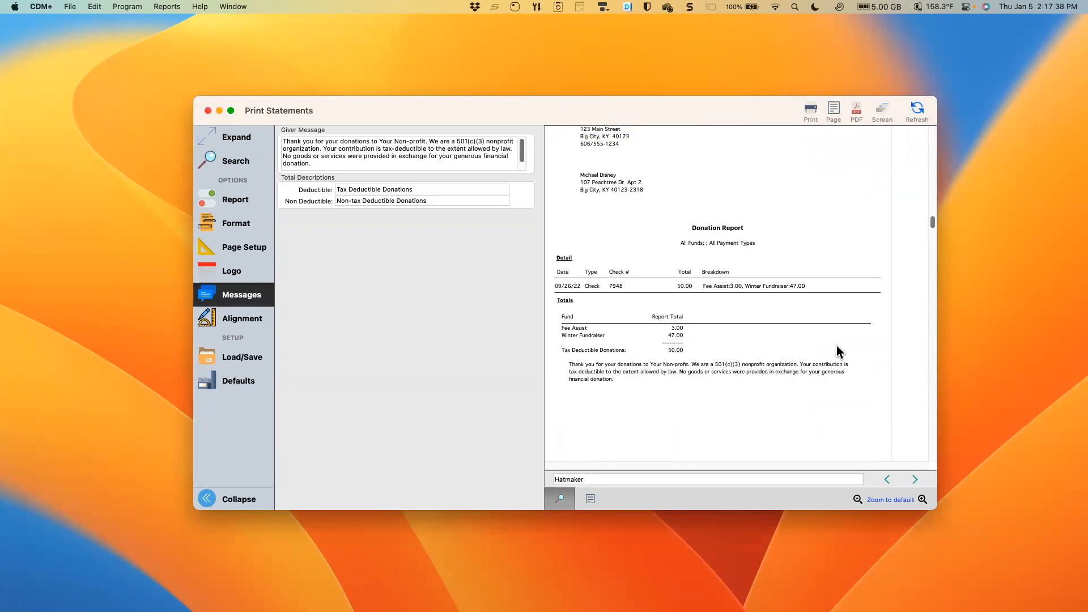
pyautogui.scroll(-3, 839, 337)
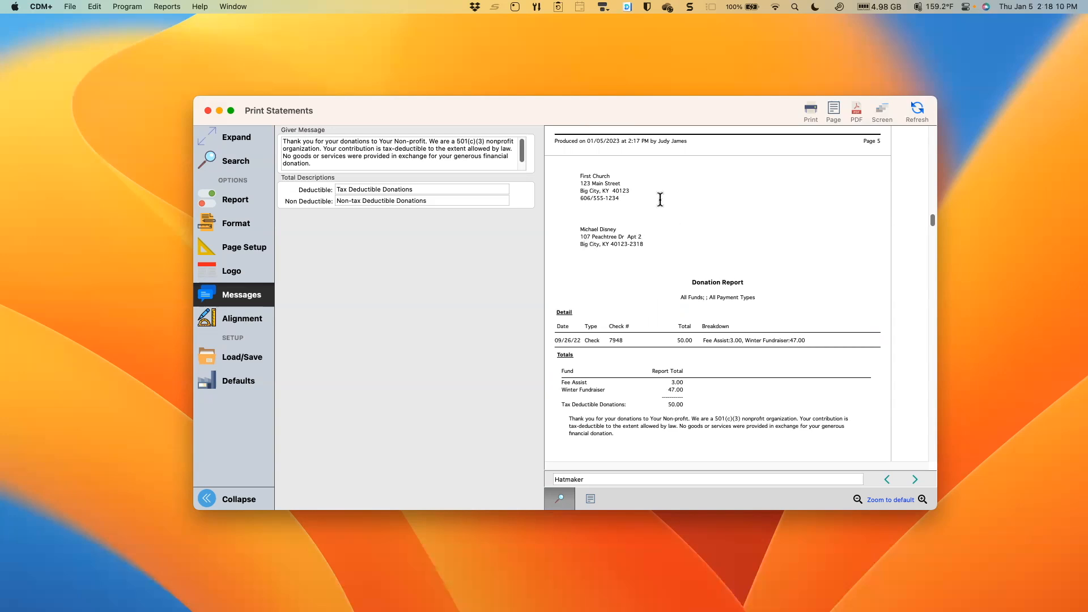
pyautogui.scroll(-2, 602, 283)
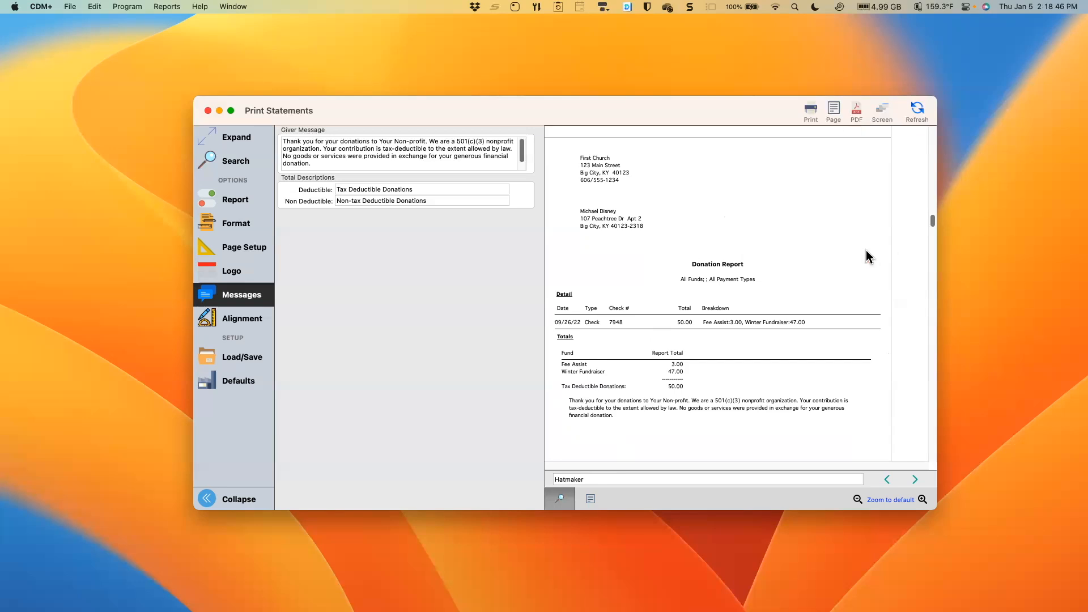
# - Show the page thumbnails beside the statement preview and browse through them
pyautogui.click(589, 501)
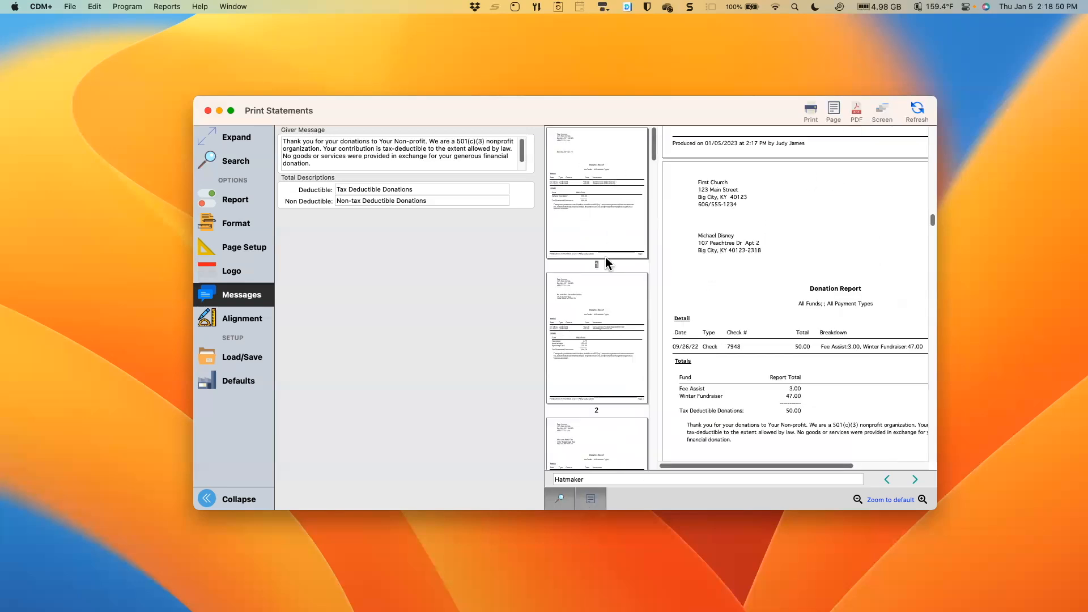
pyautogui.scroll(-20, 612, 254)
pyautogui.scroll(3, 612, 315)
pyautogui.scroll(20, 611, 315)
# - Select the search text in the statement preview and hide the search bar
pyautogui.click(587, 479)
pyautogui.moveTo(588, 479); pyautogui.dragTo(553, 480)
pyautogui.click(559, 498)
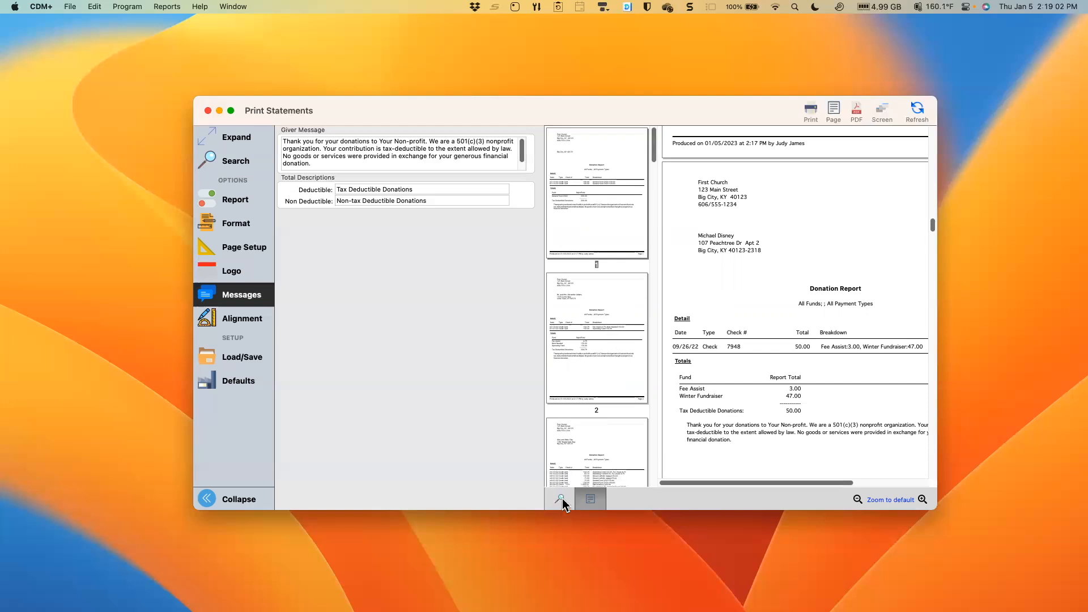
# - Repeat the search for the donor's last name in the statement preview, then hide the search bar and page thumbnails
pyautogui.click(561, 498)
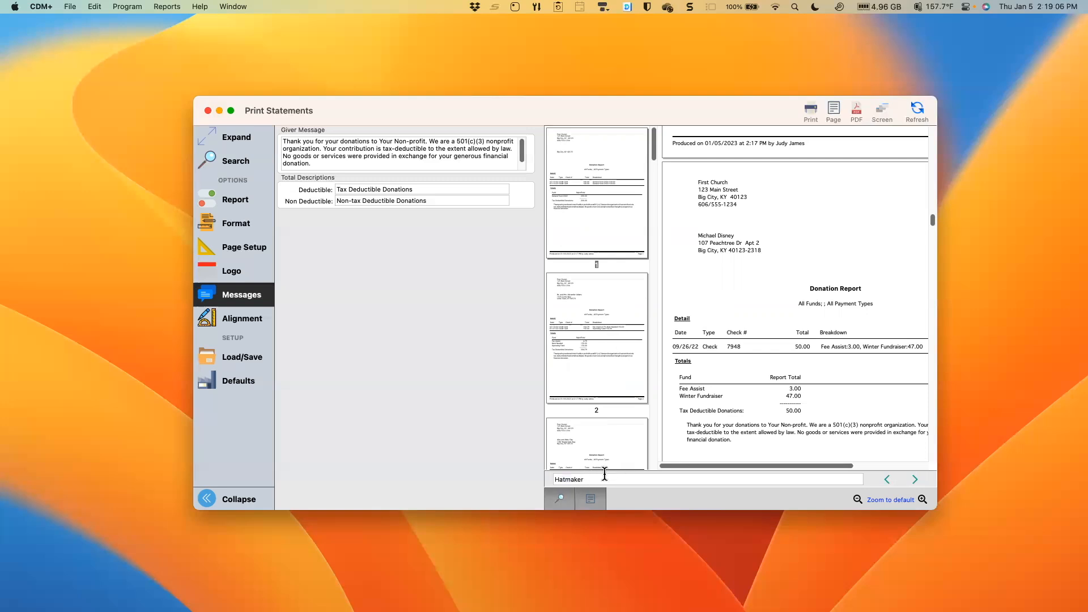
pyautogui.press('Return')
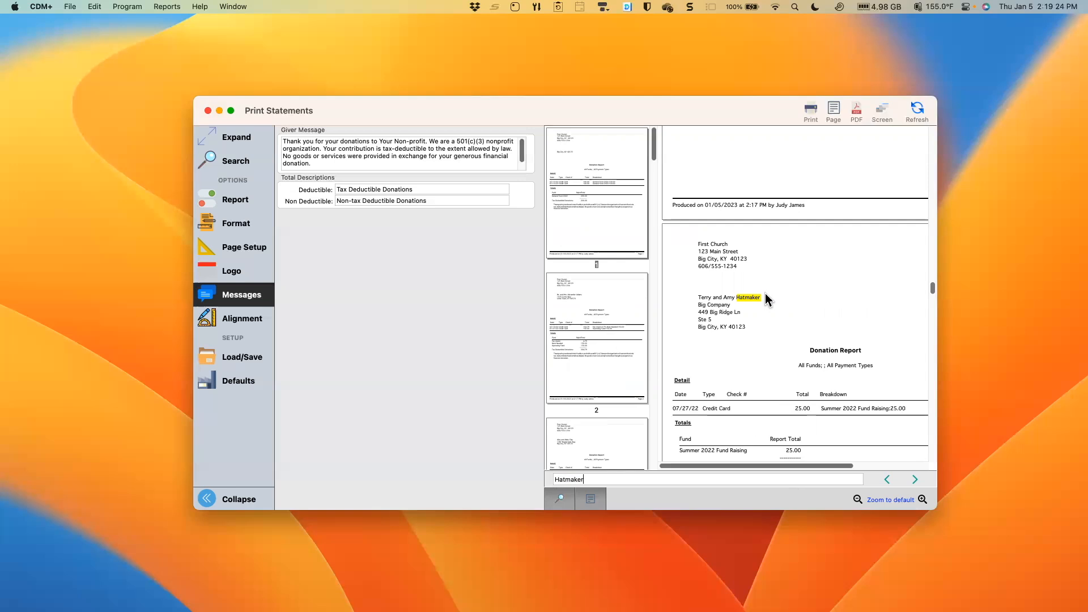
pyautogui.click(570, 504)
pyautogui.click(597, 502)
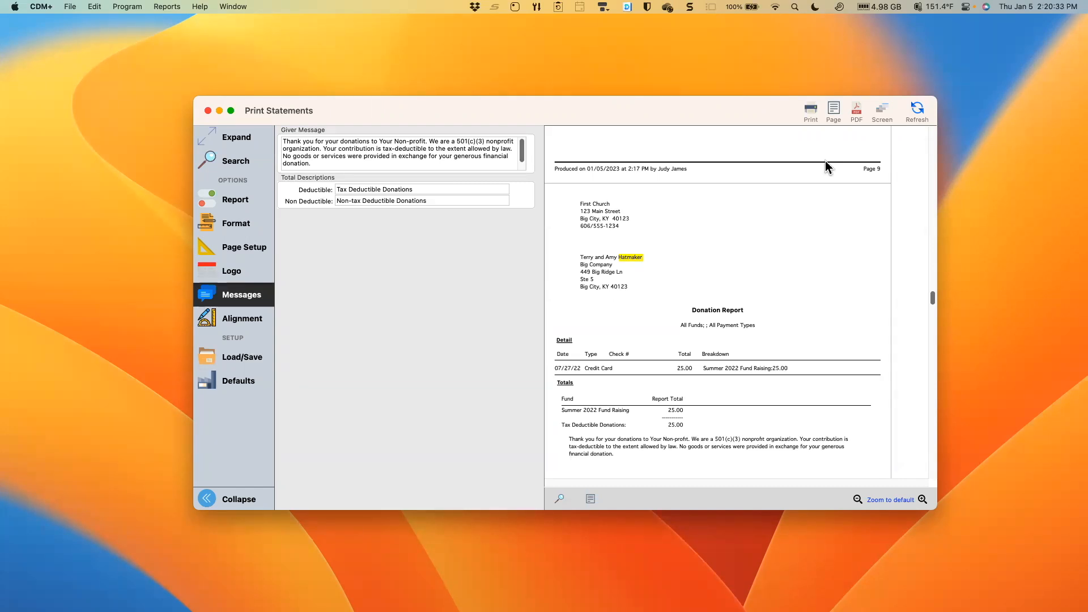
# - Close the Print Statements window, open Online Statements and start a new giving statement batch
pyautogui.moveTo(633, 100); pyautogui.dragTo(641, 99)
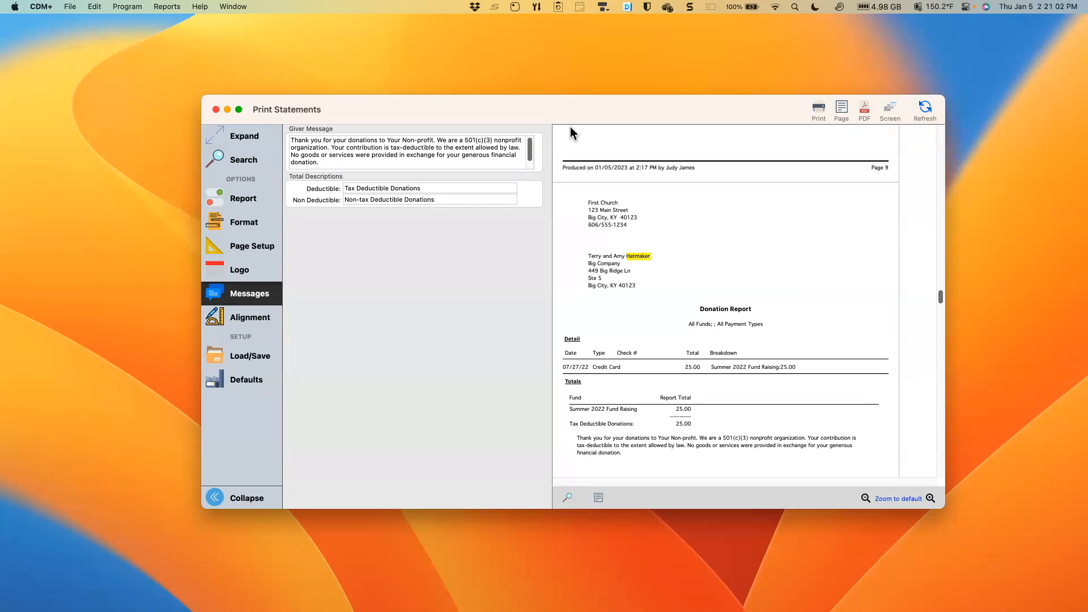
pyautogui.click(216, 110)
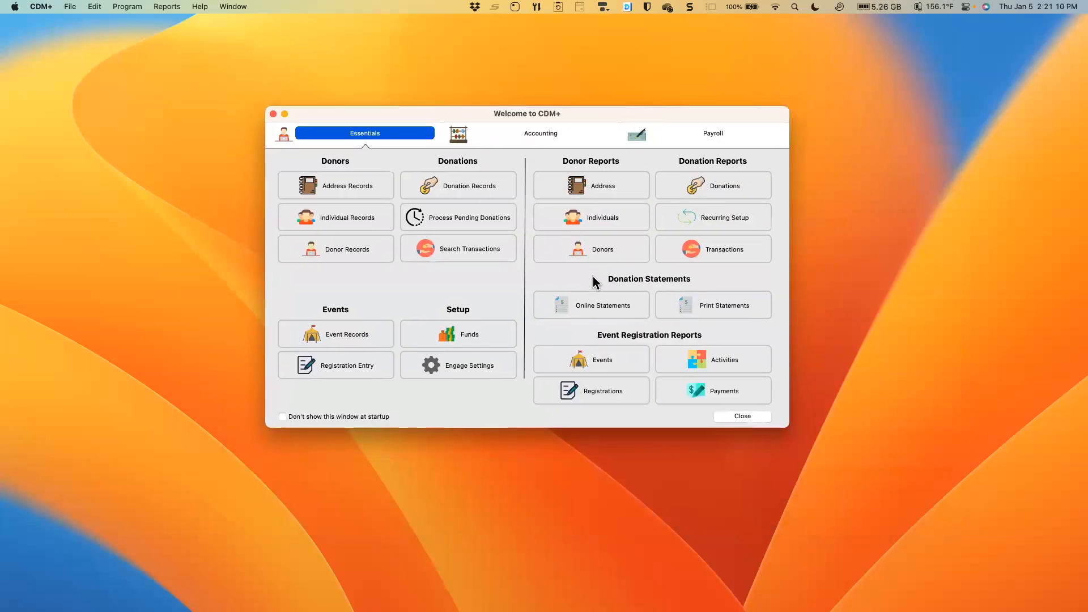
pyautogui.click(602, 309)
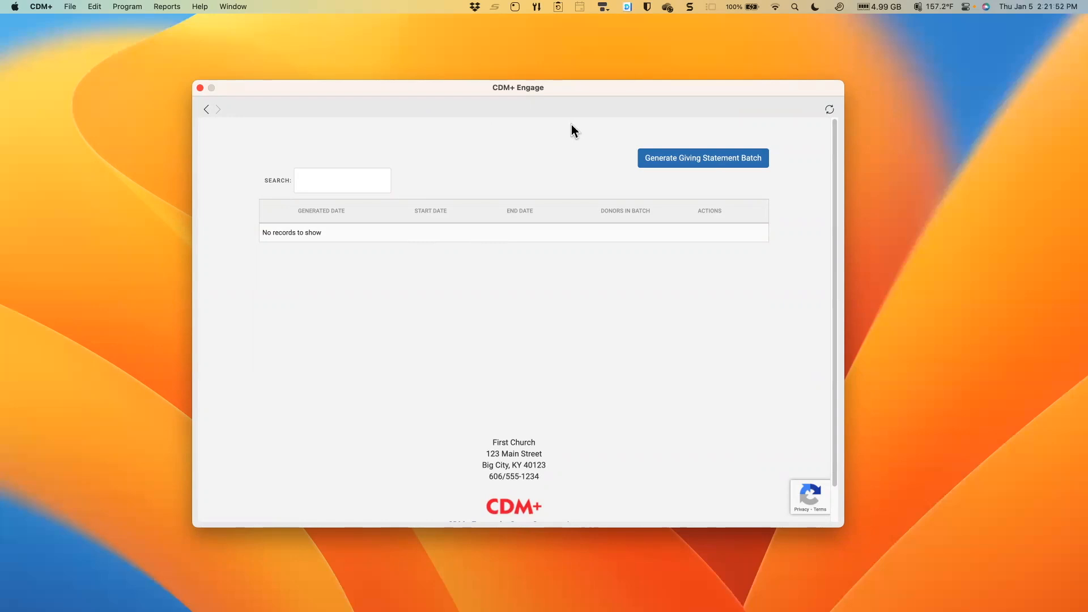
pyautogui.click(706, 159)
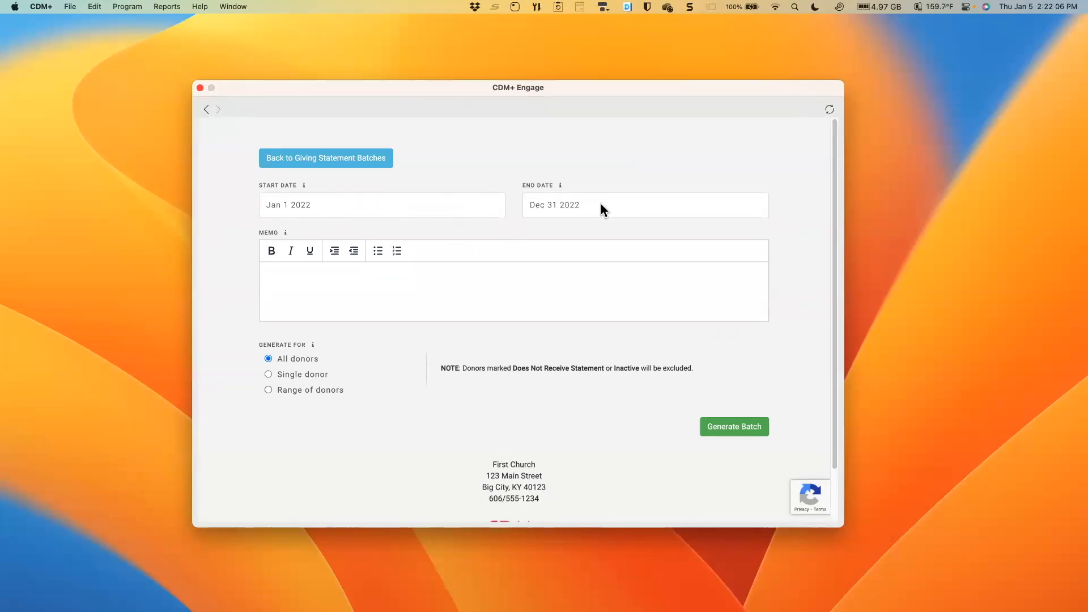
# - Enter "No goods or services statement..." as the memo of the giving statement batch
pyautogui.click(297, 276)
pyautogui.write('No goods or servic')
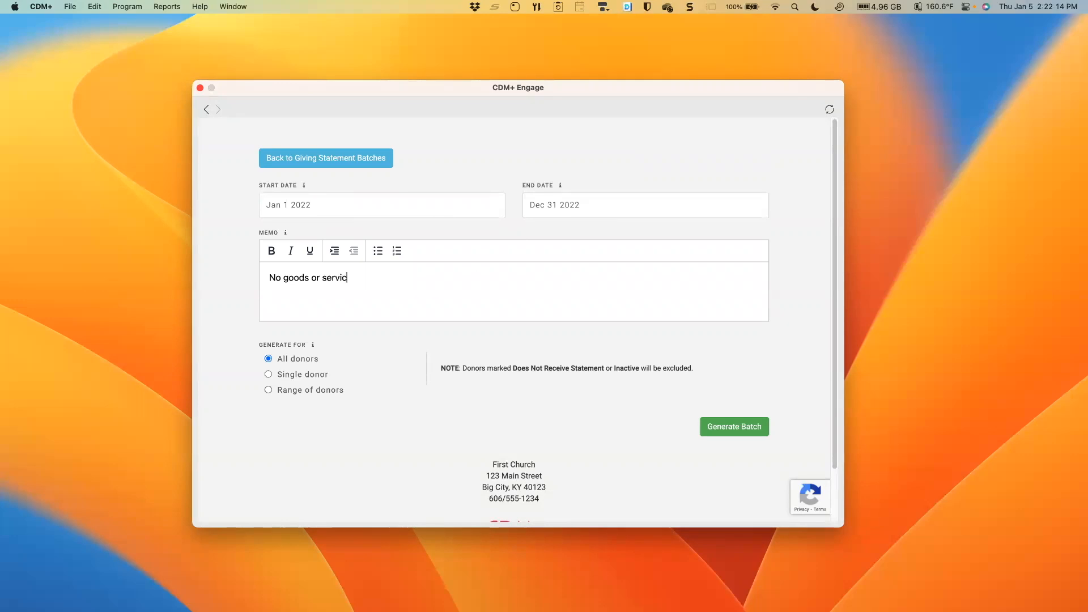
pyautogui.write('es statement...')
# - Try limiting the batch to a single donor by choosing the first donor code offered
pyautogui.click(292, 375)
pyautogui.click(529, 384)
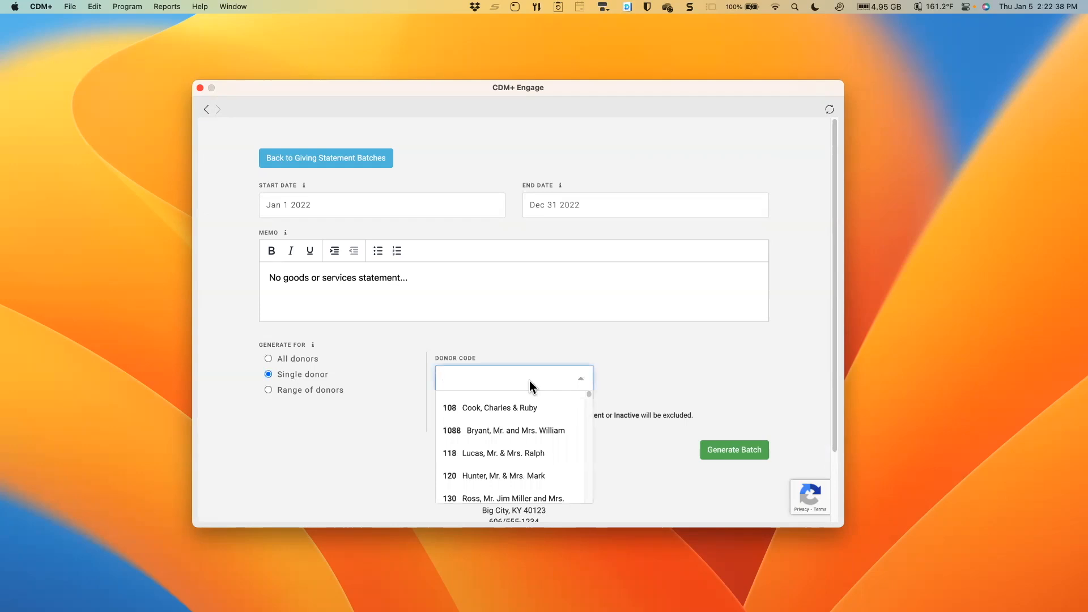
pyautogui.click(521, 409)
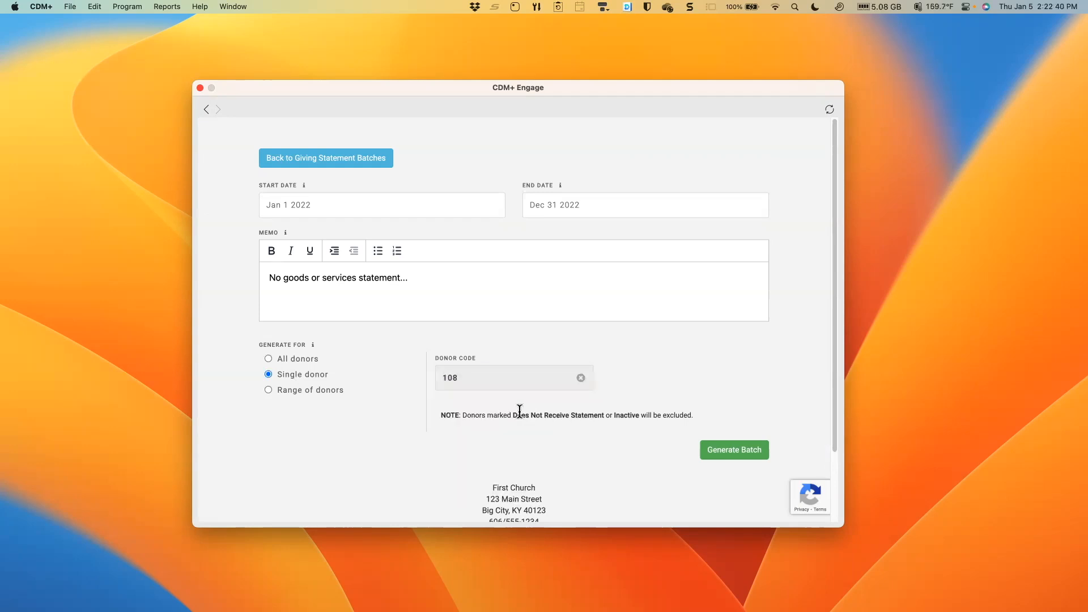
# - Try limiting the batch to a range of donors by choosing minimum and maximum donor codes
pyautogui.click(278, 388)
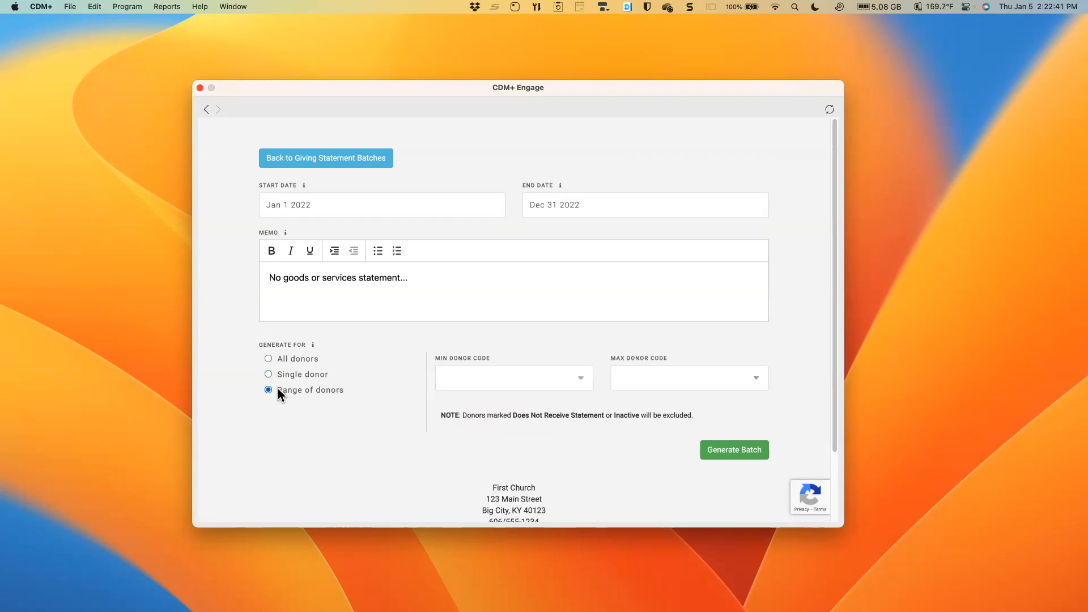
pyautogui.click(536, 383)
pyautogui.click(536, 449)
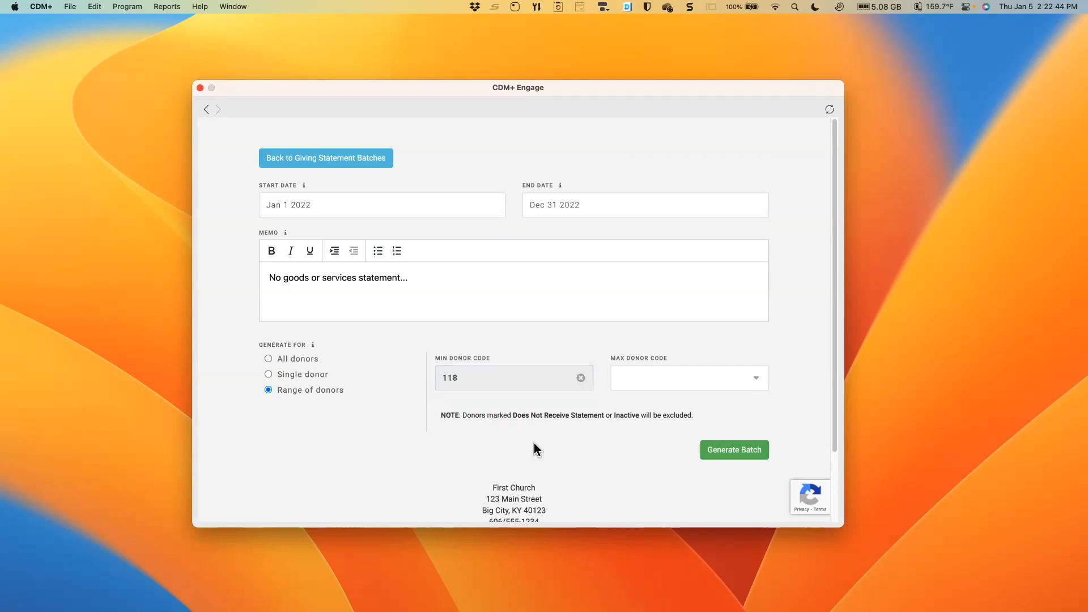
pyautogui.click(656, 389)
pyautogui.click(658, 478)
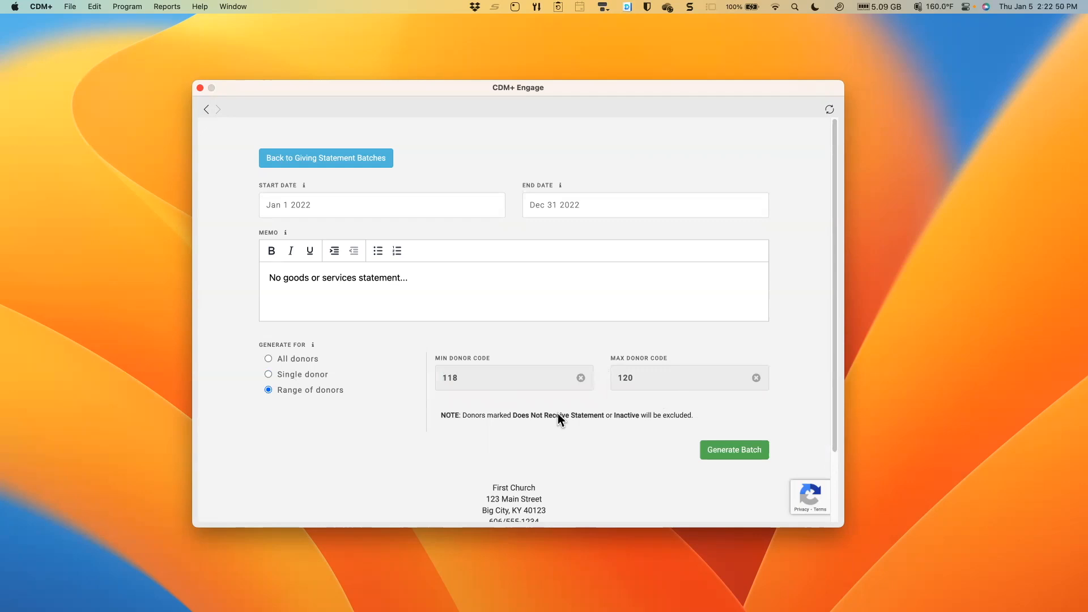
# - Generate the giving statement batch for all donors and look over the resulting list of statements
pyautogui.click(281, 363)
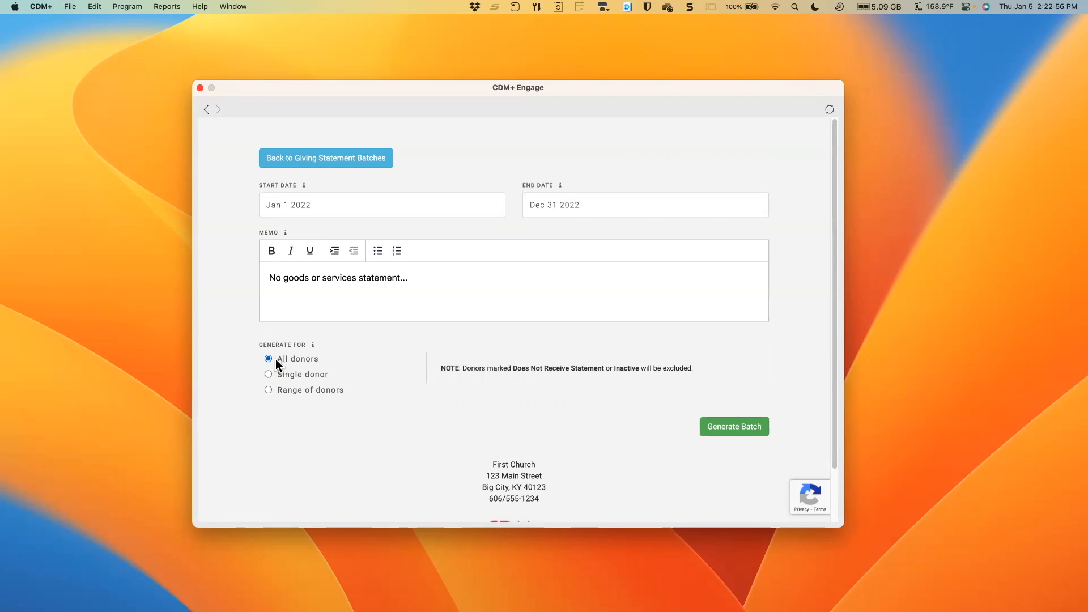
pyautogui.click(753, 429)
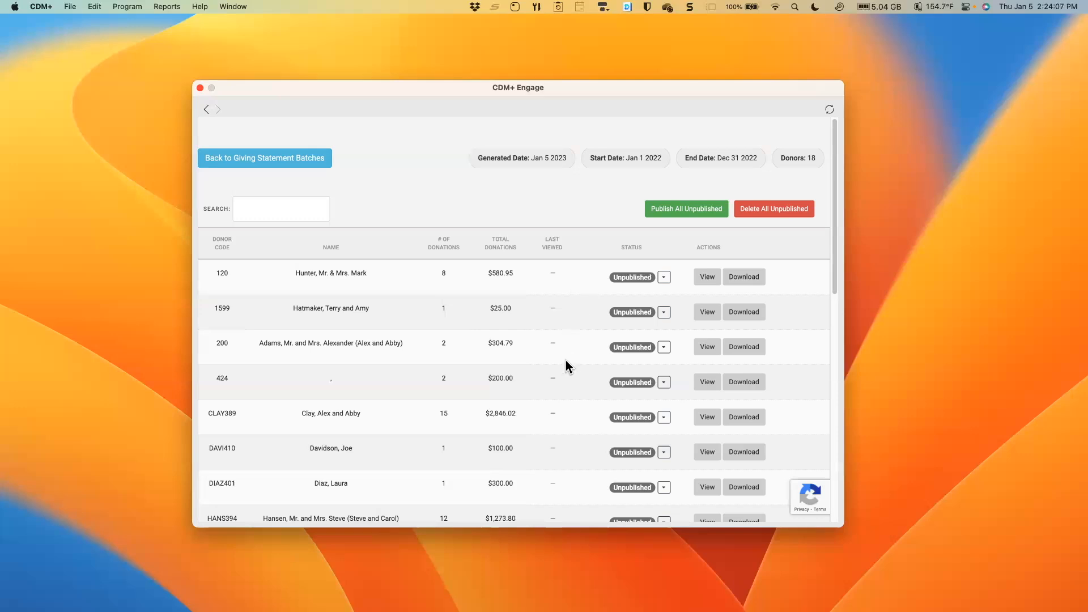
pyautogui.scroll(-1, 567, 356)
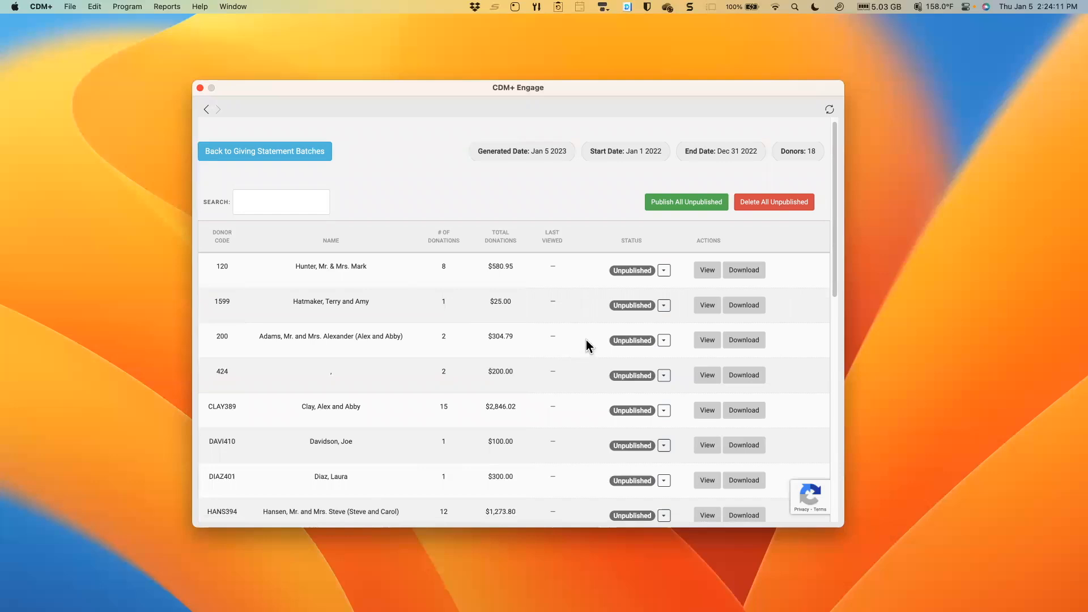
pyautogui.scroll(-3, 583, 351)
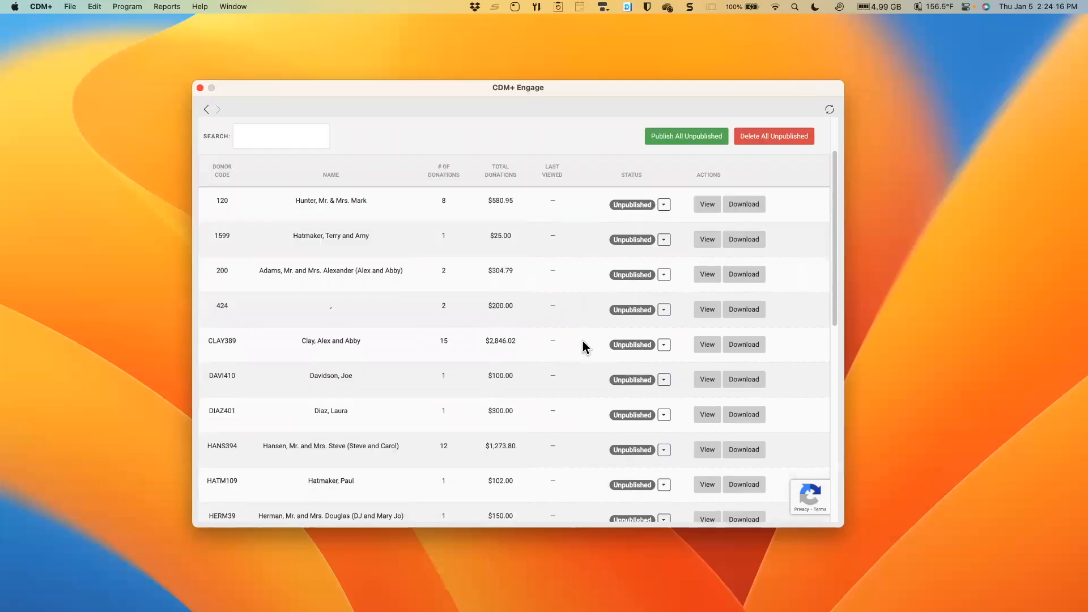
pyautogui.scroll(2, 580, 350)
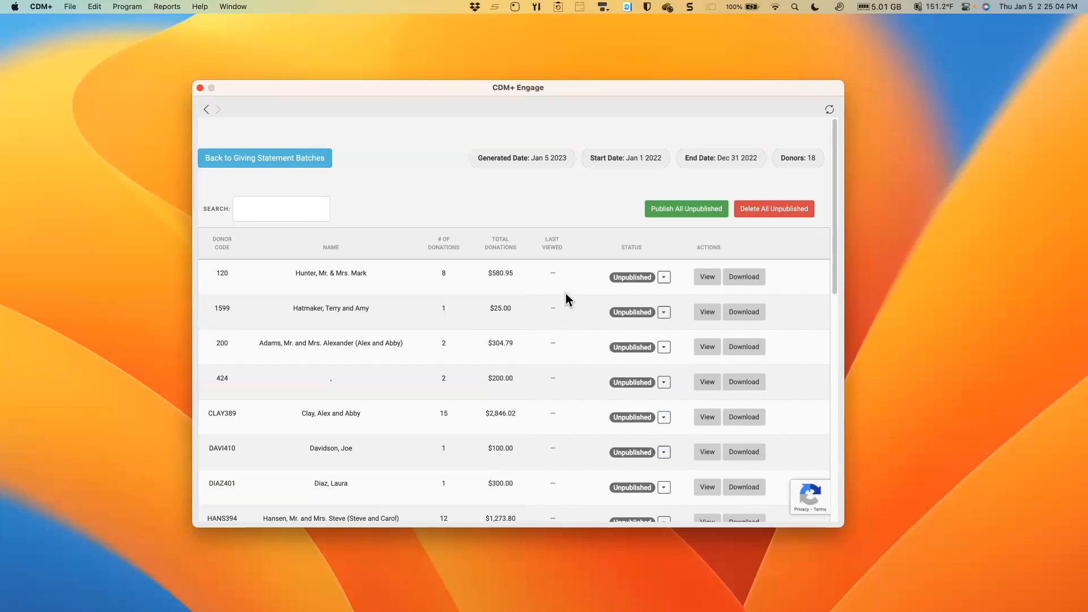
# - View the online statement of the donor with 15 donations, examine its donations, fund totals and memo, and return to the batch list
pyautogui.scroll(-3, 565, 301)
pyautogui.scroll(-1, 565, 298)
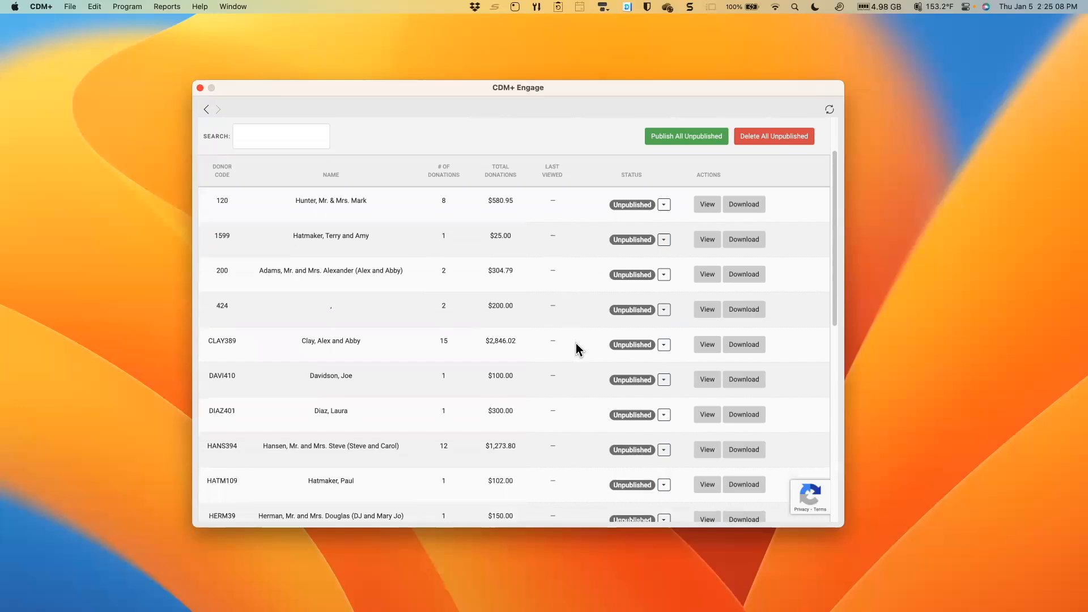
pyautogui.scroll(-1, 575, 342)
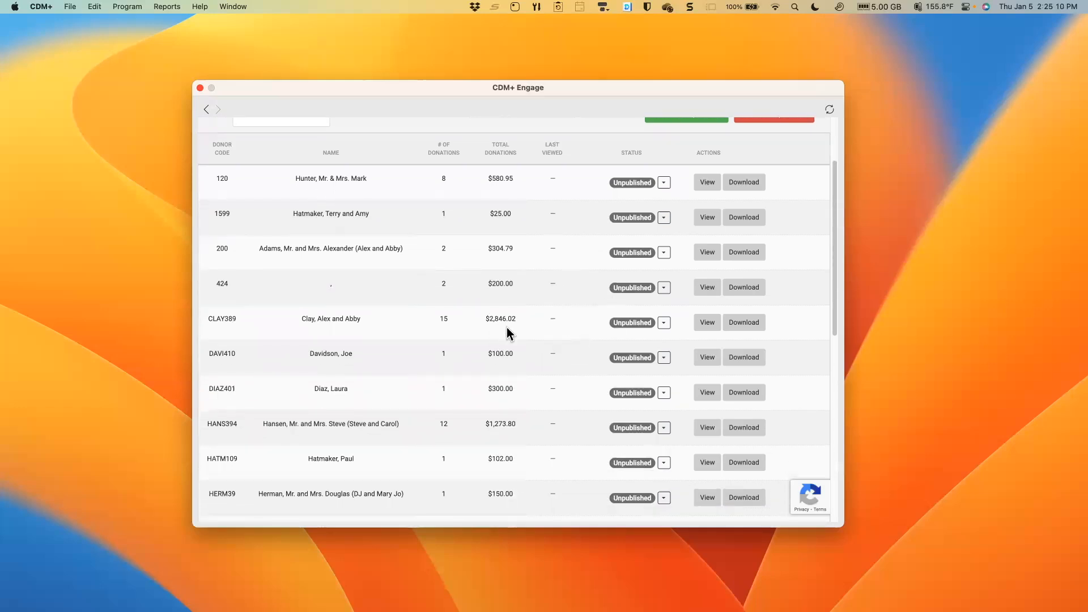
pyautogui.click(712, 321)
pyautogui.scroll(4, 474, 190)
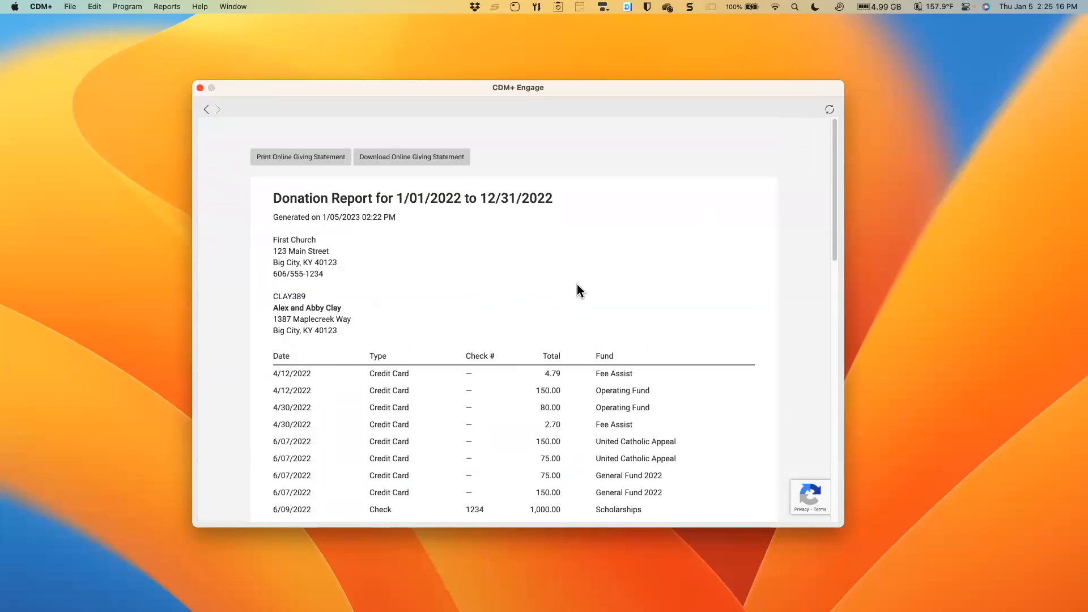
pyautogui.scroll(-3, 708, 294)
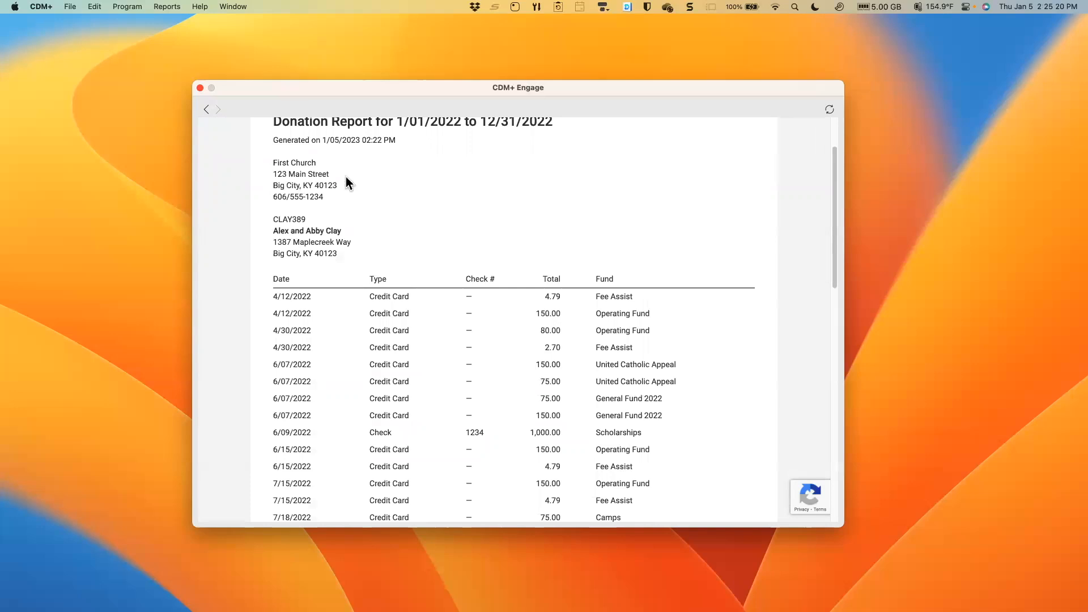
pyautogui.scroll(-2, 769, 287)
pyautogui.scroll(-8, 767, 283)
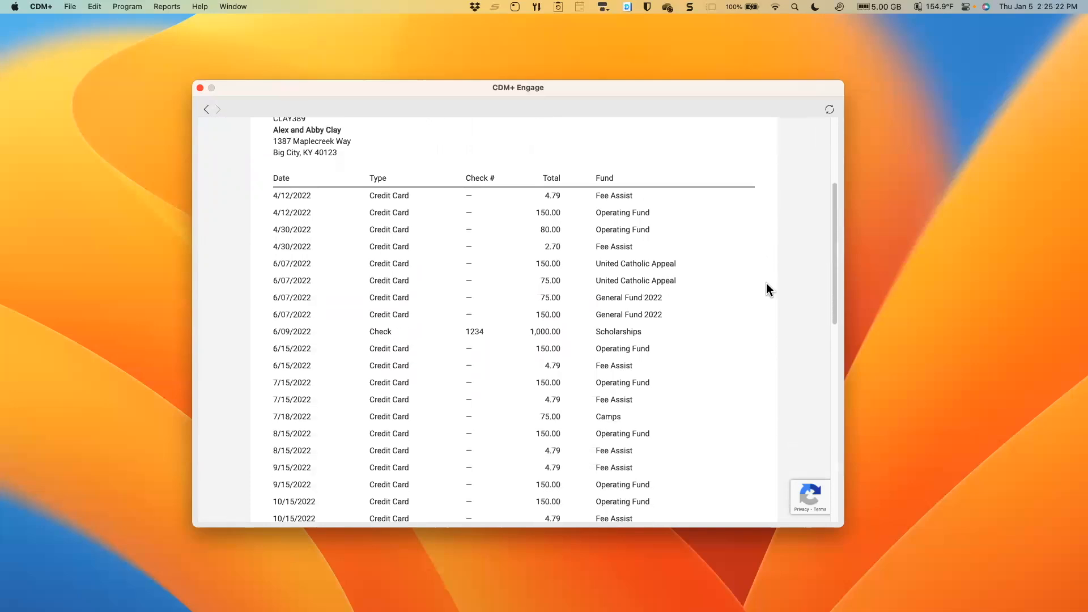
pyautogui.scroll(-15, 767, 284)
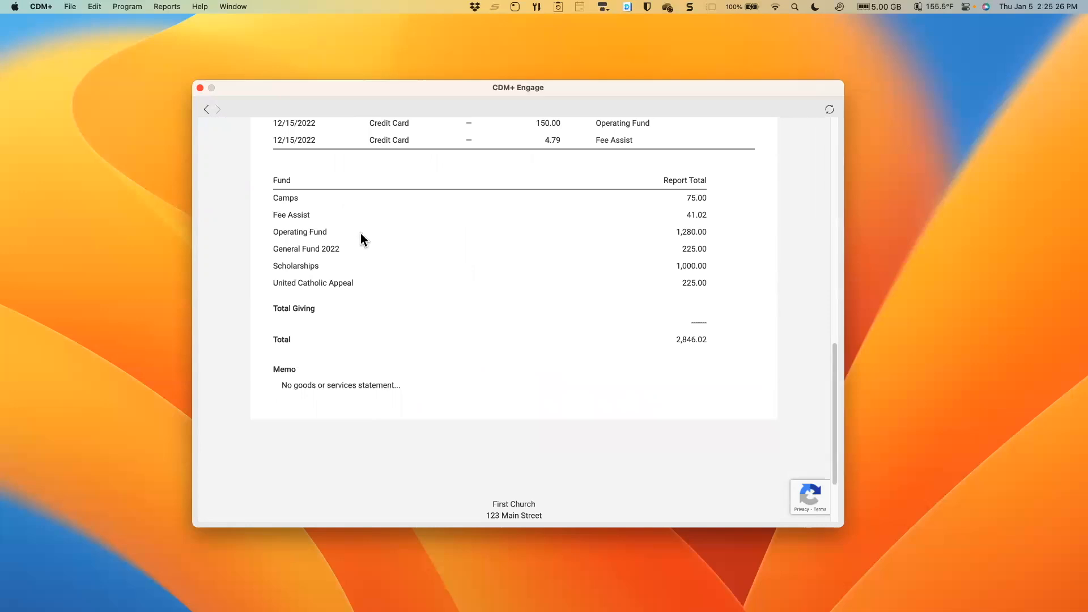
pyautogui.moveTo(365, 277); pyautogui.dragTo(367, 231)
pyautogui.click(368, 205)
pyautogui.scroll(5, 349, 362)
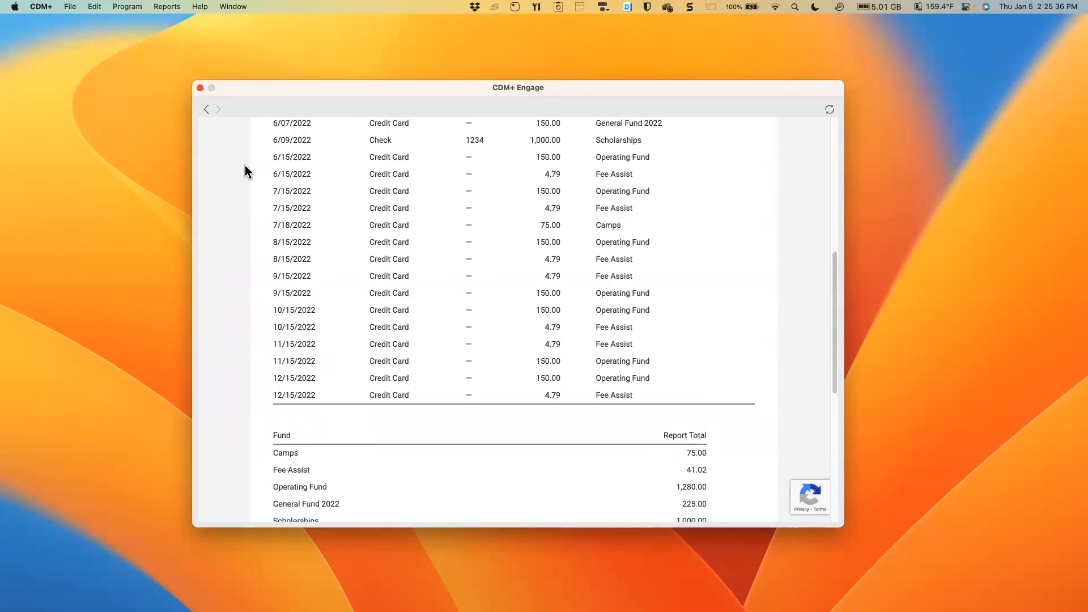
pyautogui.click(206, 110)
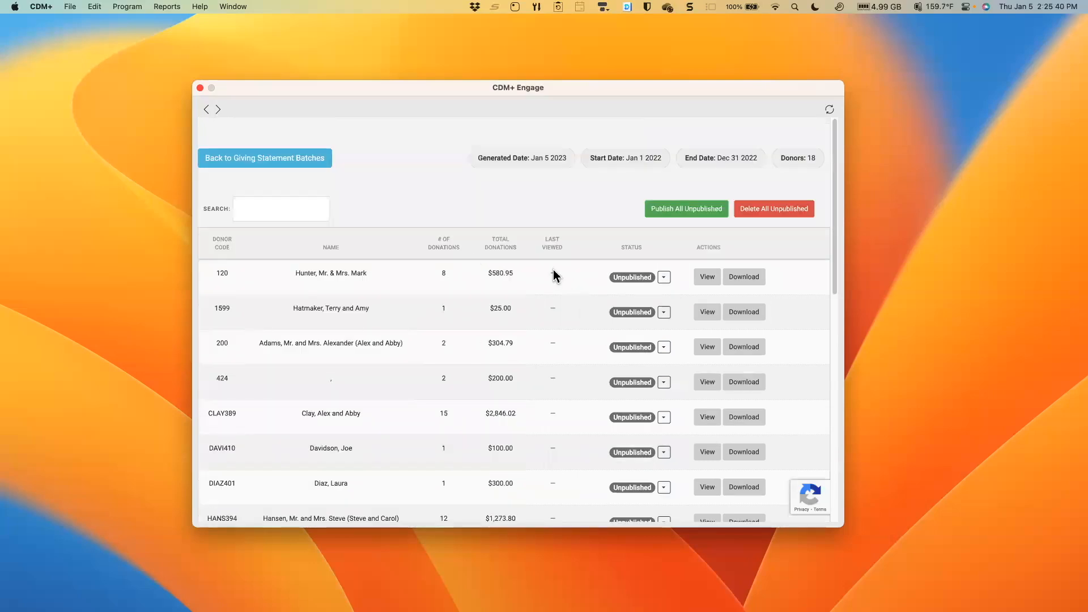
# - Publish all unpublished statements in the batch and look over the published list
pyautogui.scroll(-3, 548, 369)
pyautogui.scroll(-4, 556, 374)
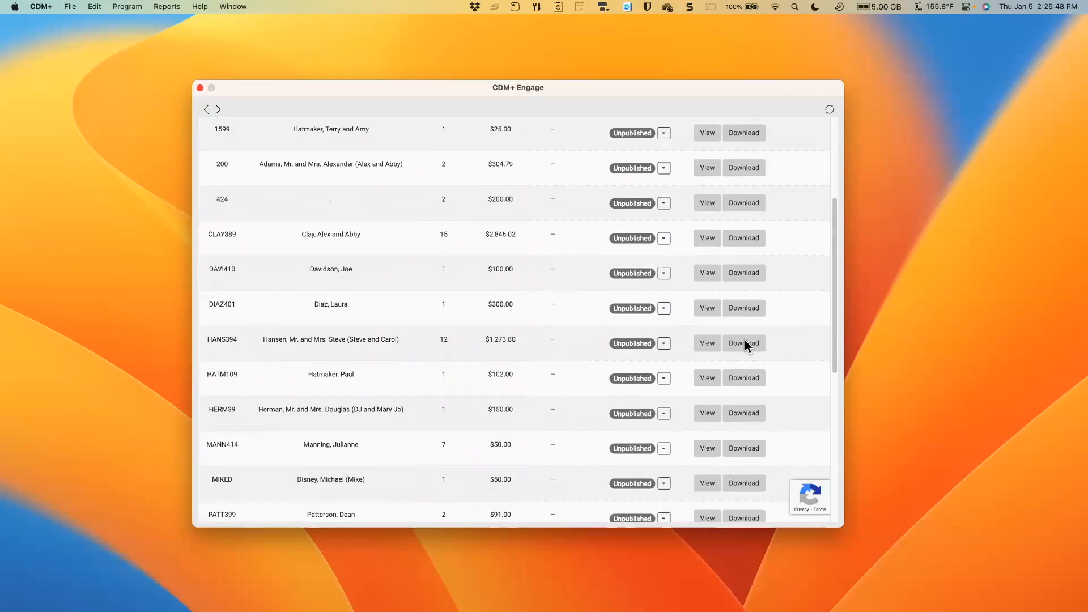
pyautogui.scroll(4, 578, 327)
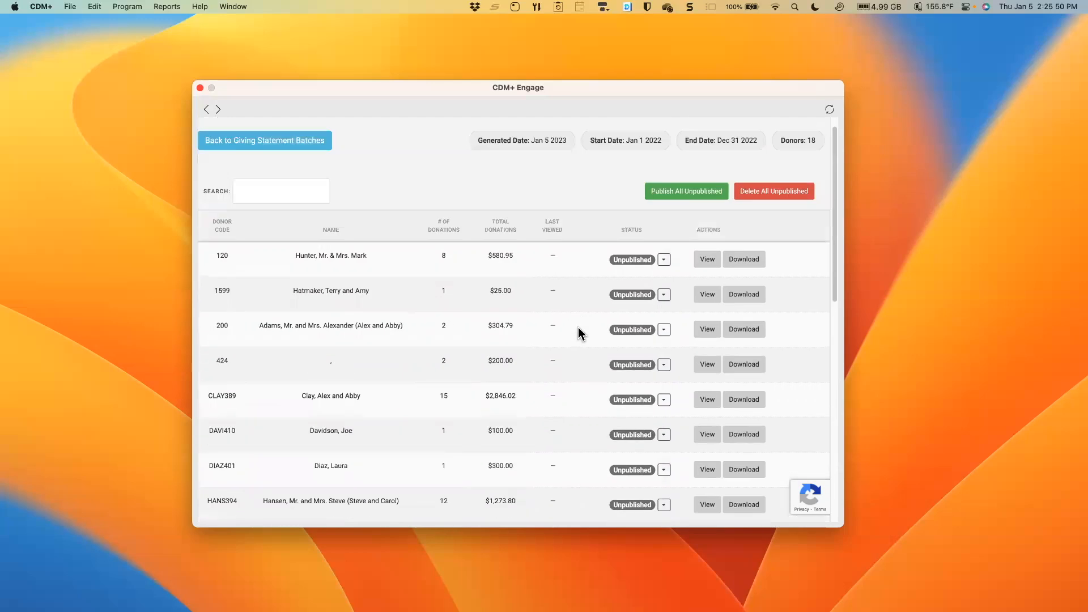
pyautogui.scroll(2, 578, 327)
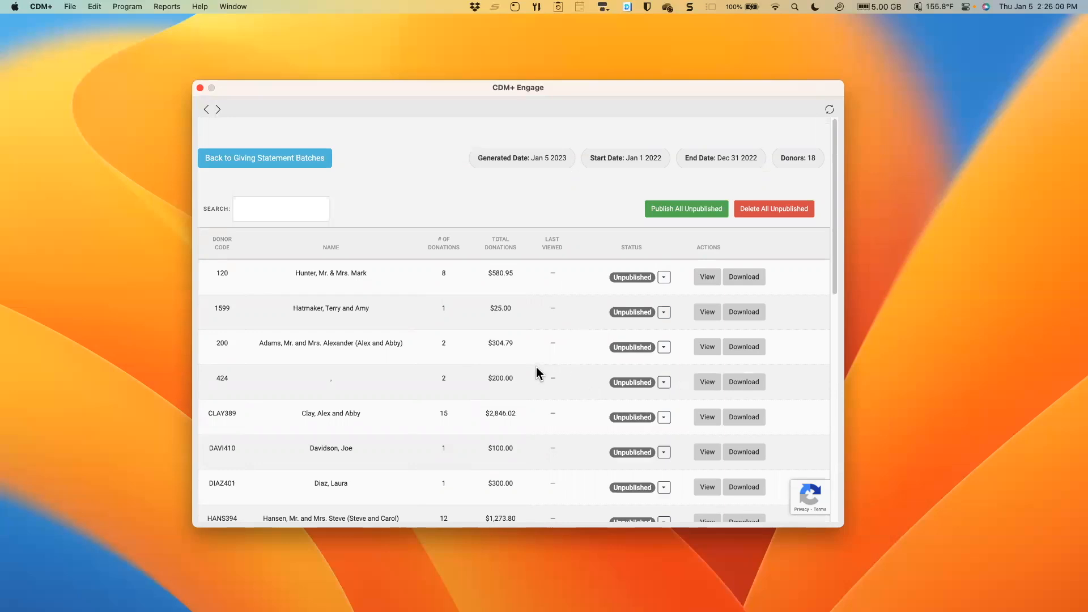
pyautogui.click(689, 209)
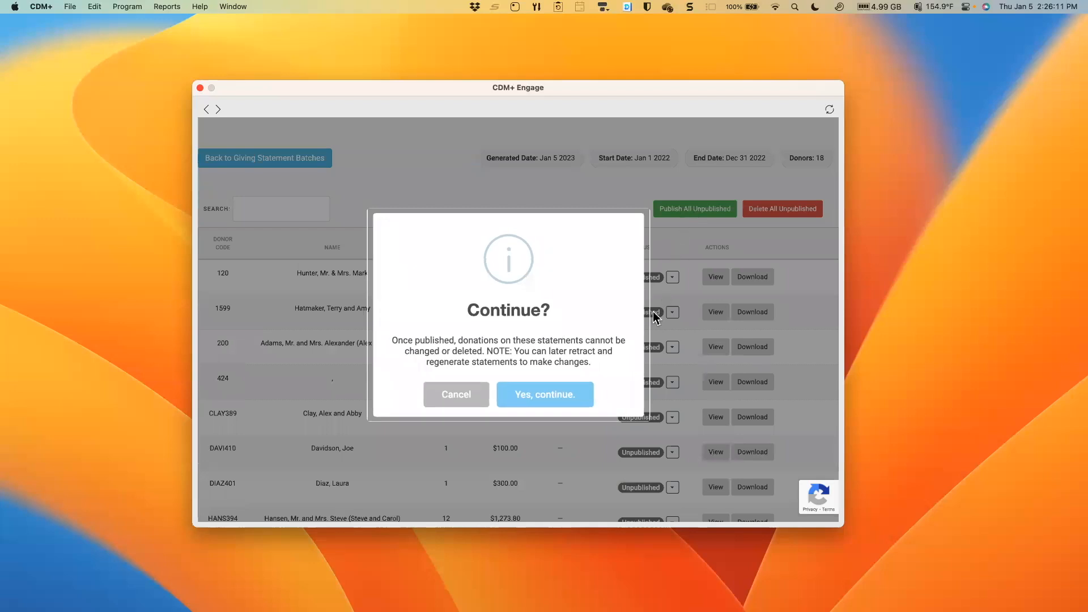
pyautogui.click(545, 395)
pyautogui.click(506, 400)
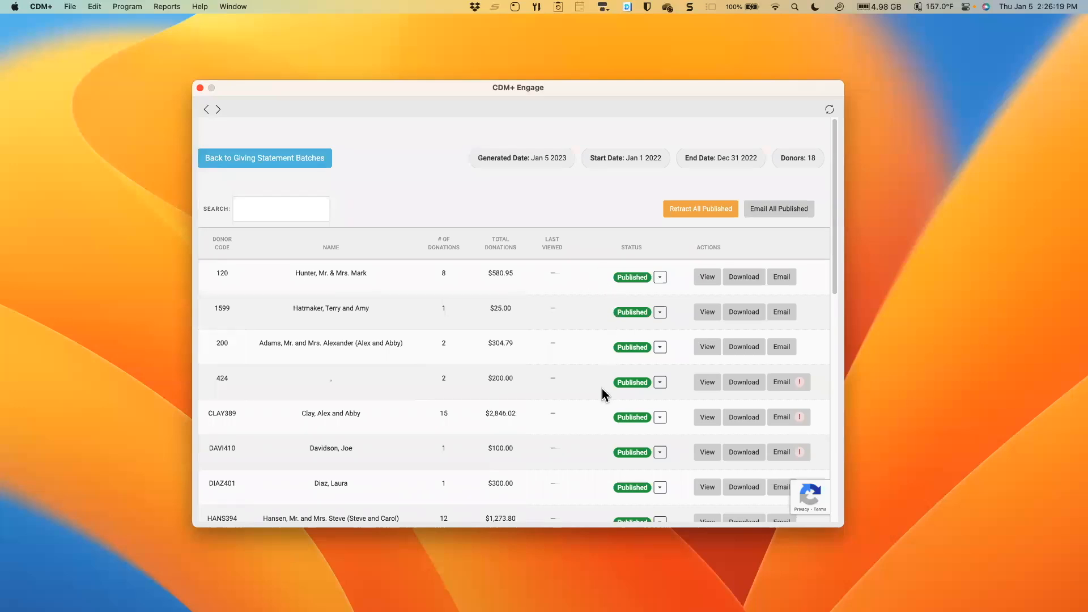
pyautogui.scroll(-3, 602, 387)
pyautogui.scroll(-5, 601, 388)
pyautogui.scroll(10, 601, 388)
# - Switch to the CDM+ Engage sign-in page in the Brave browser and reposition its window
pyautogui.click(594, 570)
pyautogui.moveTo(677, 600)
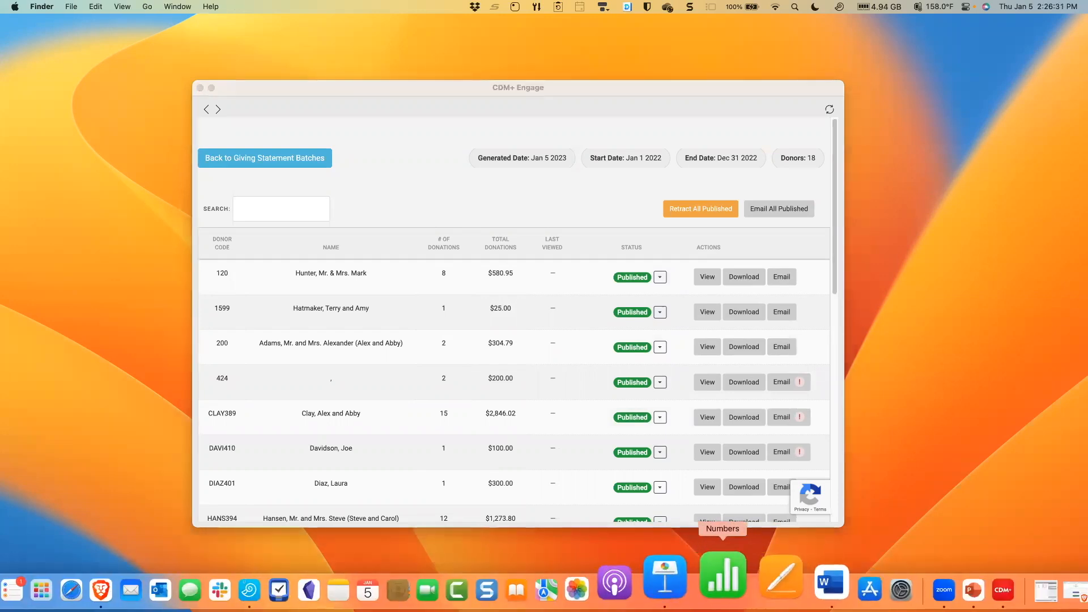
pyautogui.rightClick(164, 596)
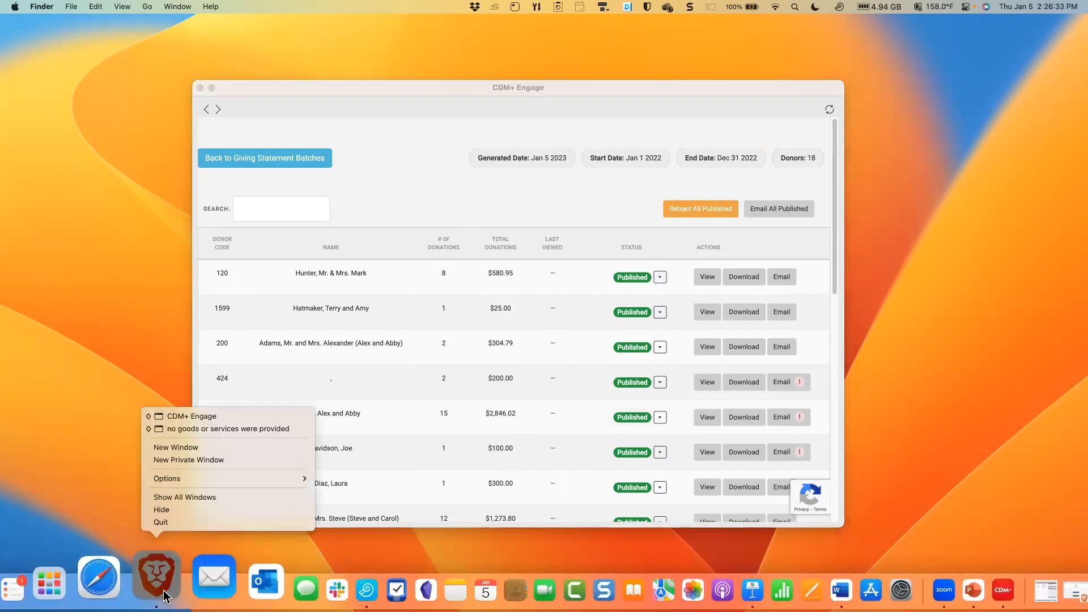
pyautogui.click(217, 418)
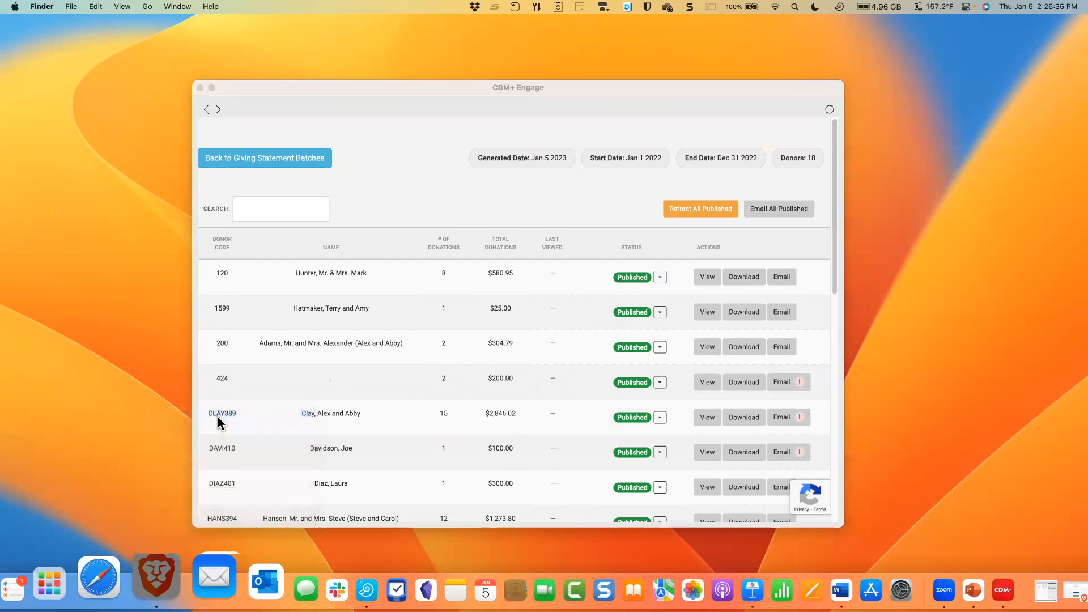
pyautogui.moveTo(694, 55); pyautogui.dragTo(806, 97)
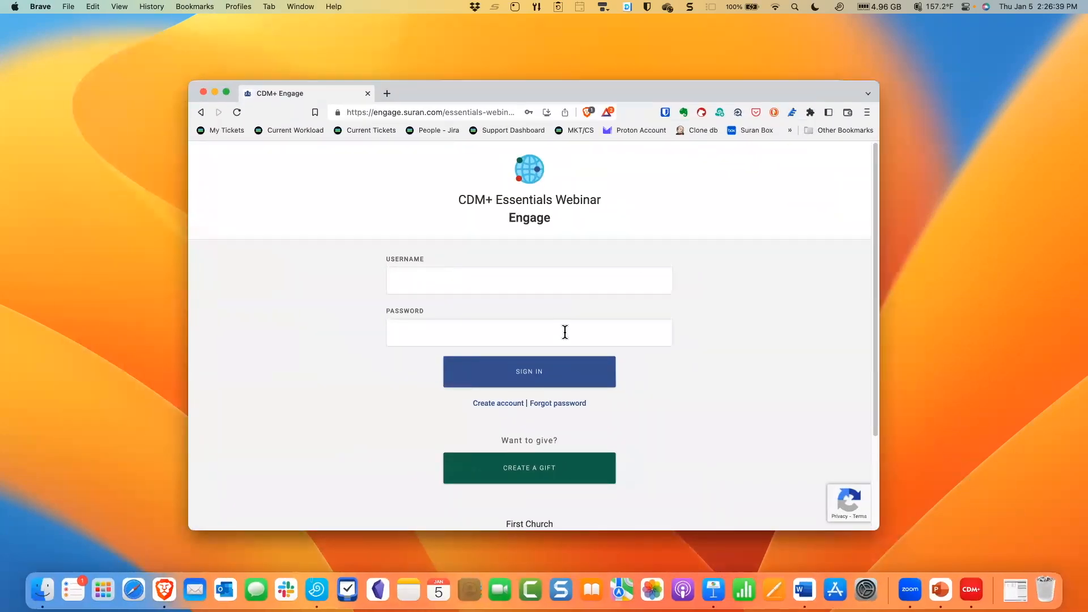
# - Sign in to the Engage site with the donor's saved username and account password
pyautogui.click(465, 280)
pyautogui.click(688, 286)
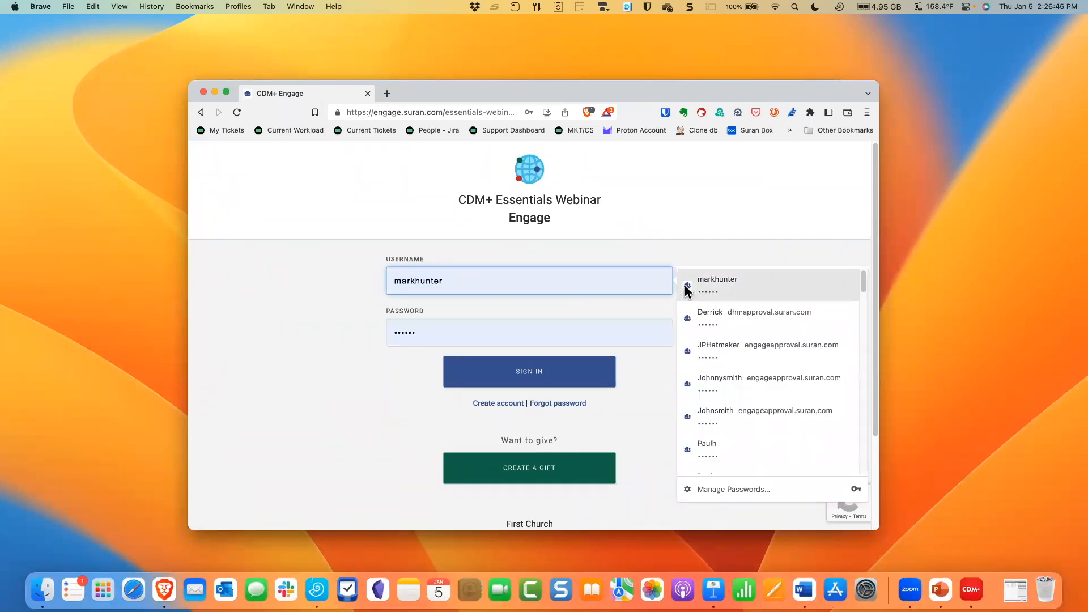
pyautogui.click(558, 371)
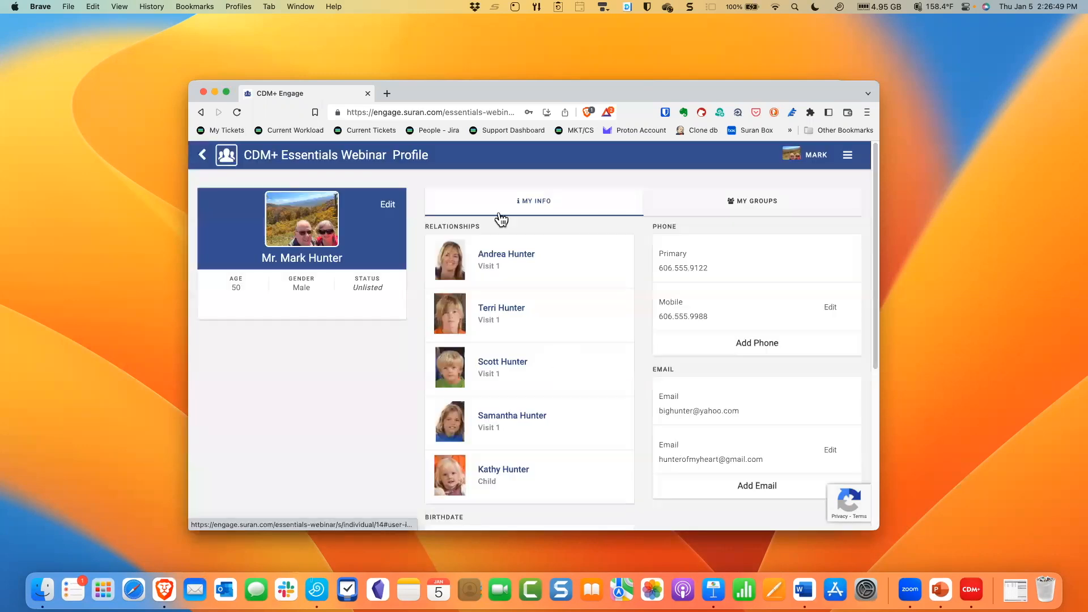
# - Go to the donor's giving statements, view the 1/01/2022 to 12/31/2022 statement and examine its donation list
pyautogui.click(848, 155)
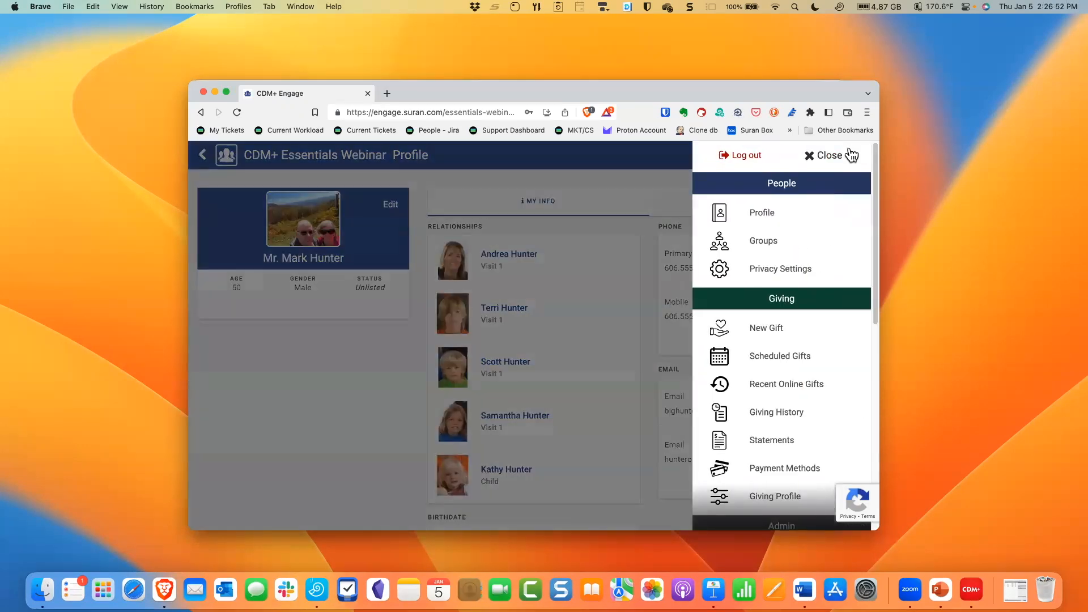
pyautogui.click(828, 440)
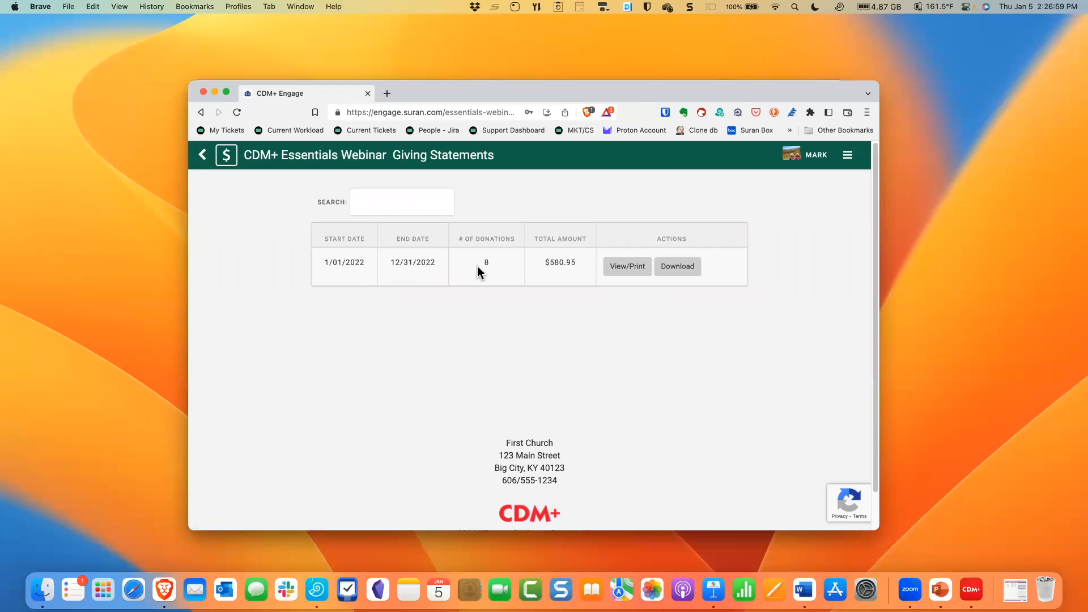
pyautogui.click(624, 269)
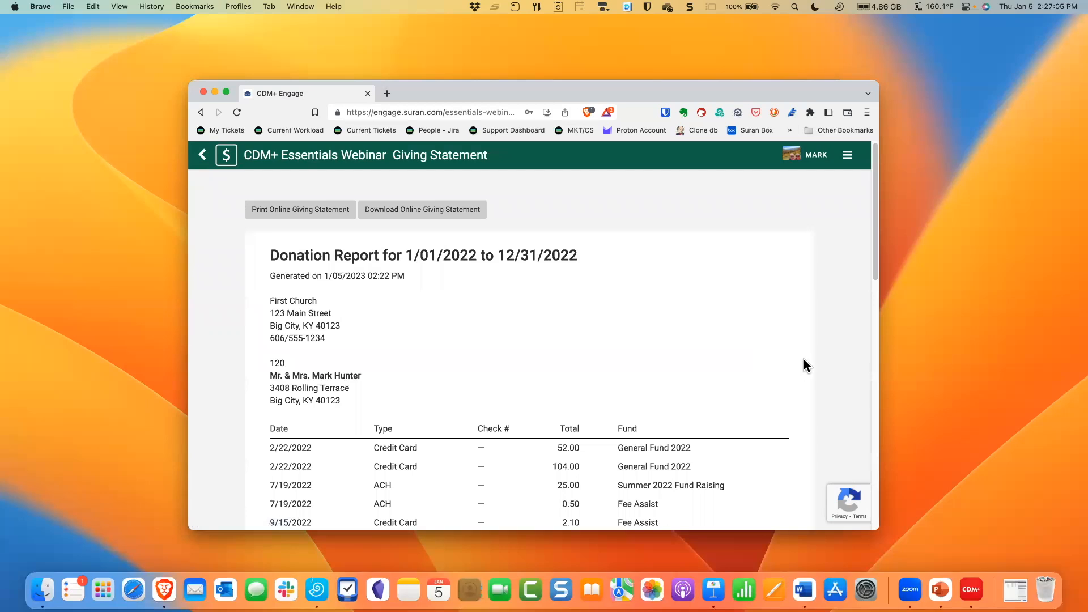
pyautogui.scroll(-5, 796, 363)
pyautogui.scroll(5, 797, 363)
pyautogui.scroll(-10, 797, 370)
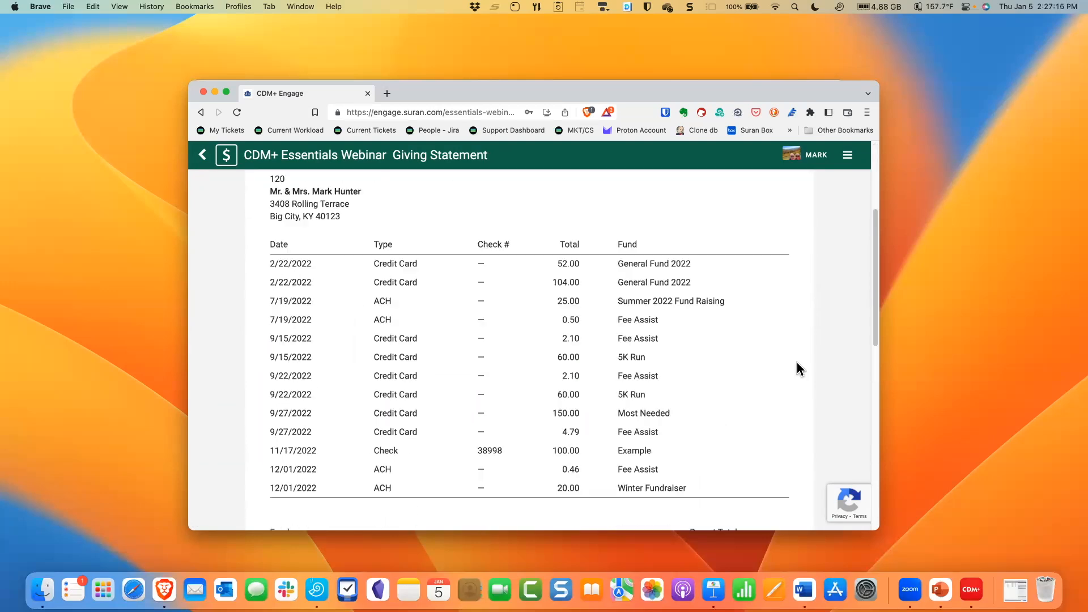
pyautogui.scroll(10, 799, 362)
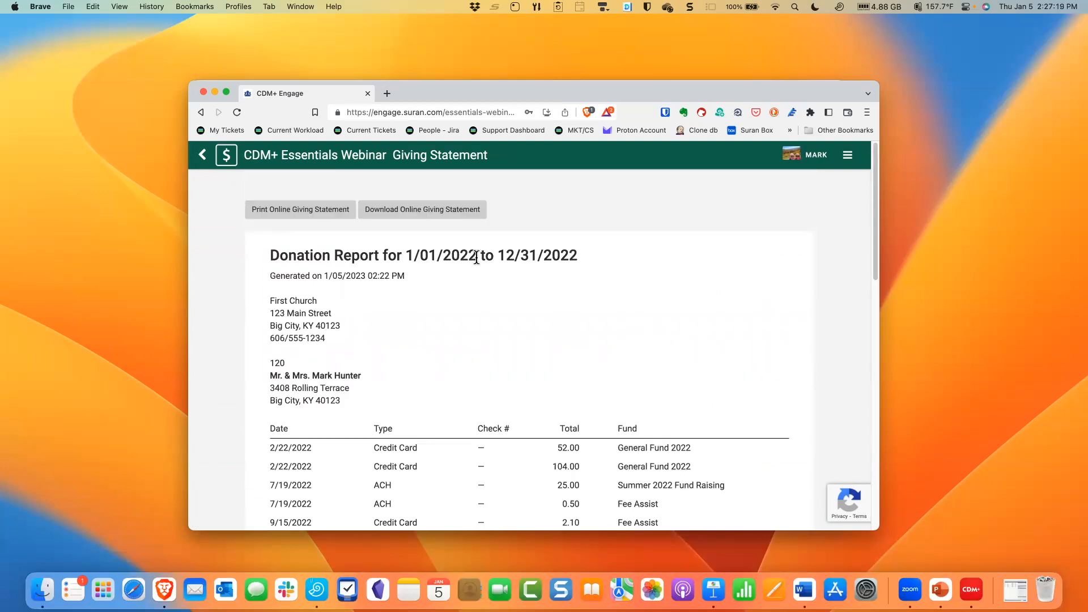
# - Download the online giving statement as a PDF to the Downloads folder and open the saved file in Preview
pyautogui.click(449, 211)
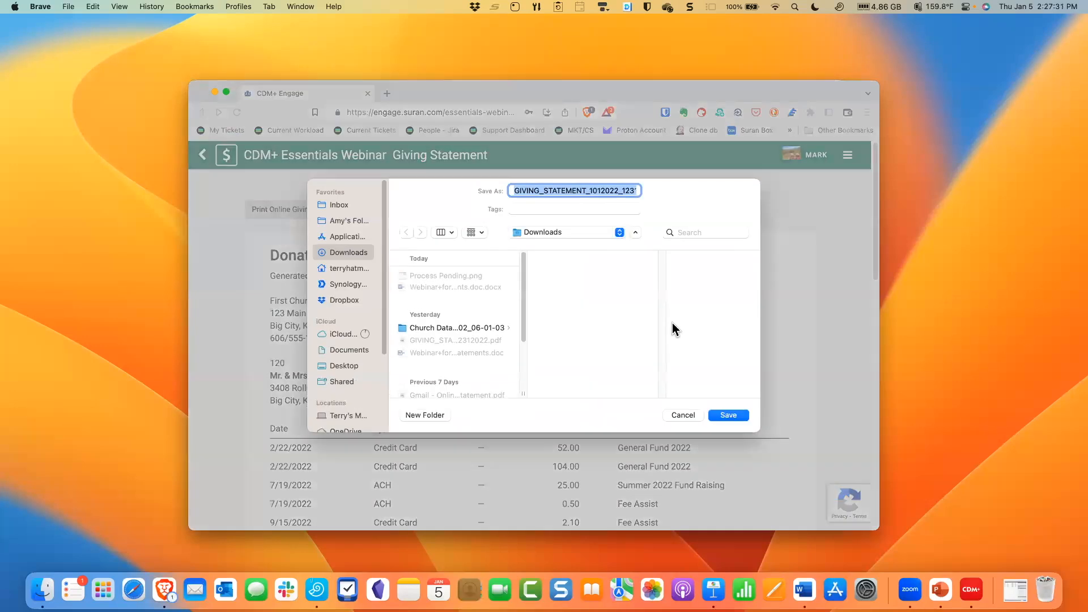
pyautogui.click(726, 416)
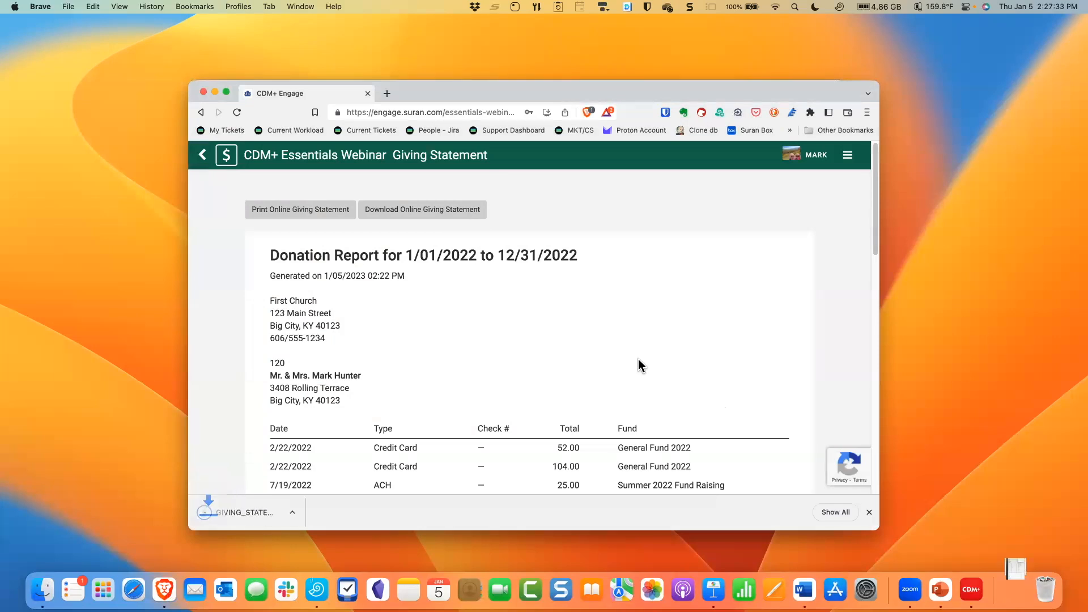
pyautogui.click(1015, 576)
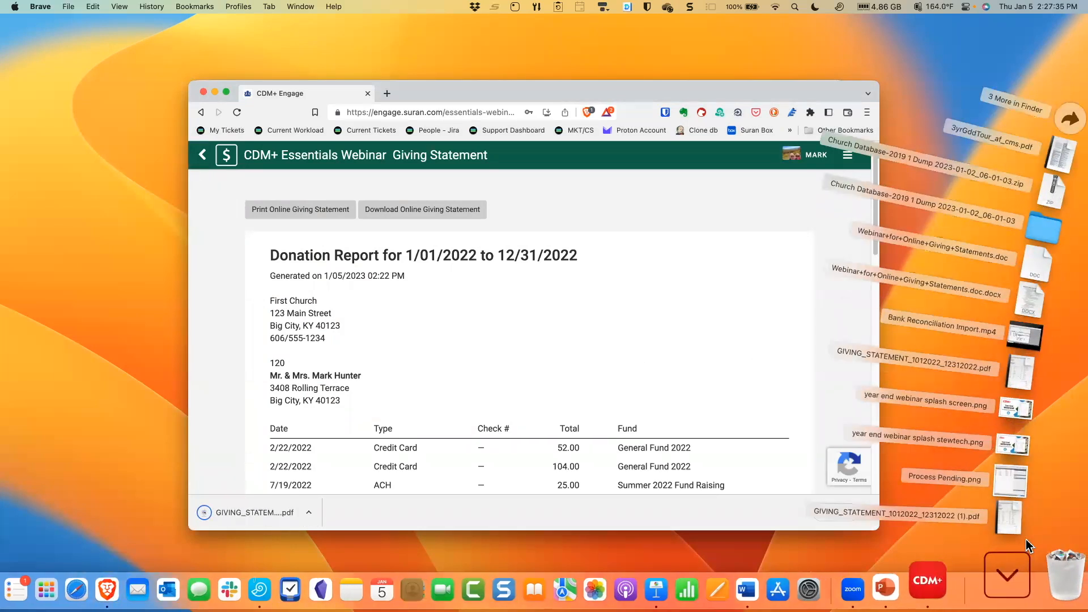
pyautogui.click(1031, 519)
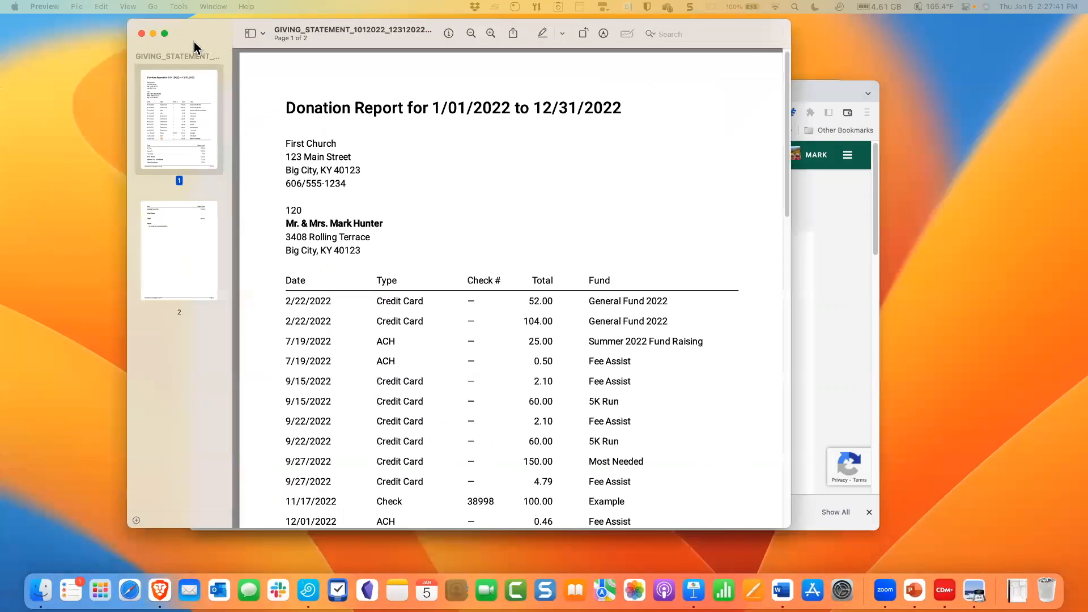
# - Reposition the PDF statement's window, look over its donations, and close it
pyautogui.moveTo(194, 42); pyautogui.dragTo(127, 59)
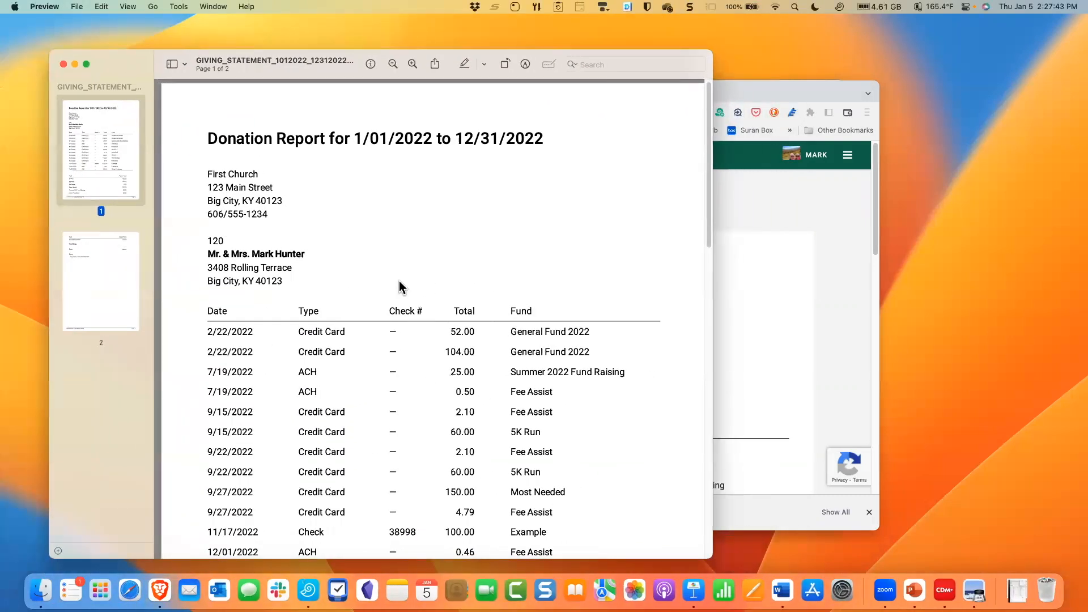
pyautogui.scroll(-15, 399, 281)
pyautogui.scroll(15, 399, 280)
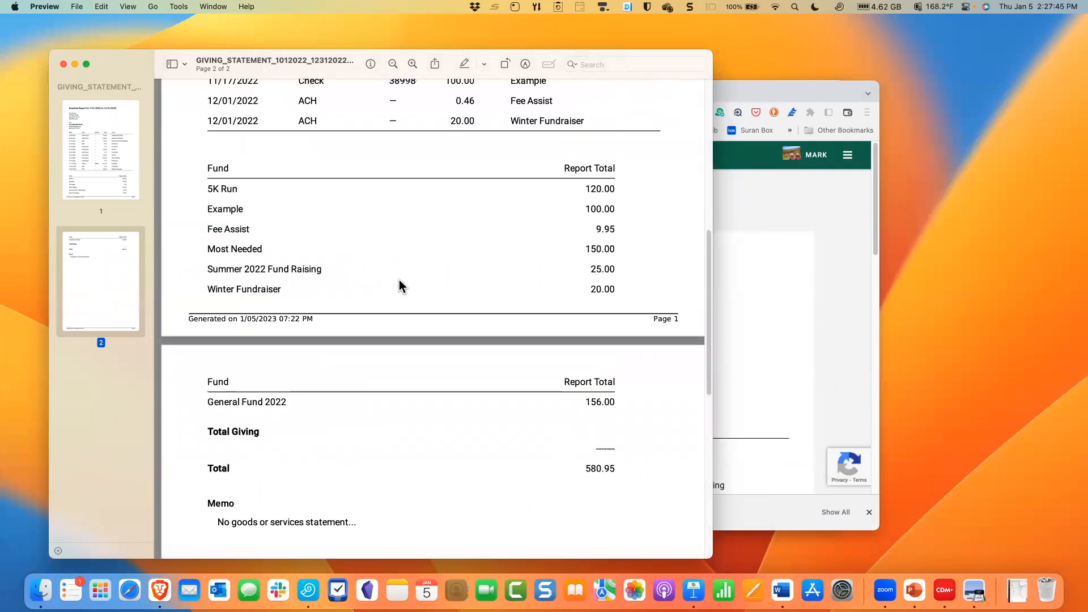
pyautogui.click(63, 64)
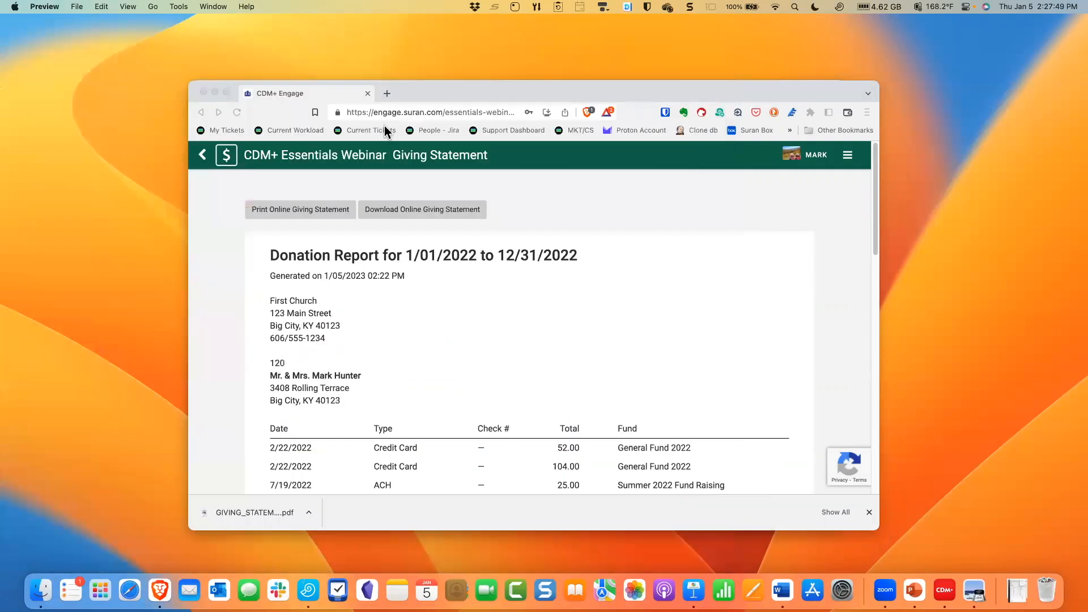
# - Log the donor out of Engage and switch back to CDM+
pyautogui.click(844, 155)
pyautogui.click(746, 159)
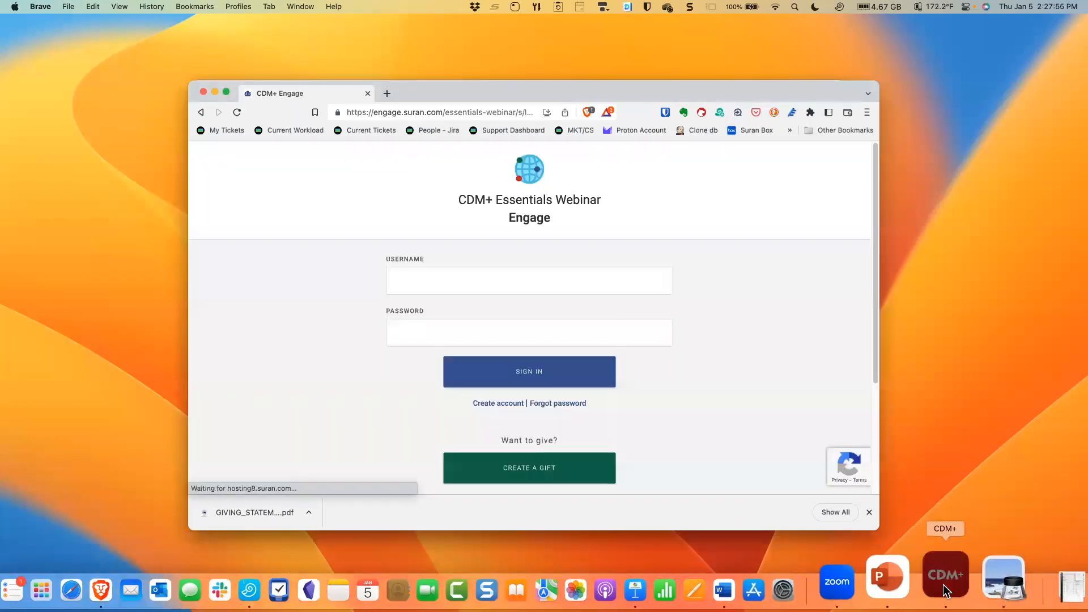
pyautogui.click(942, 583)
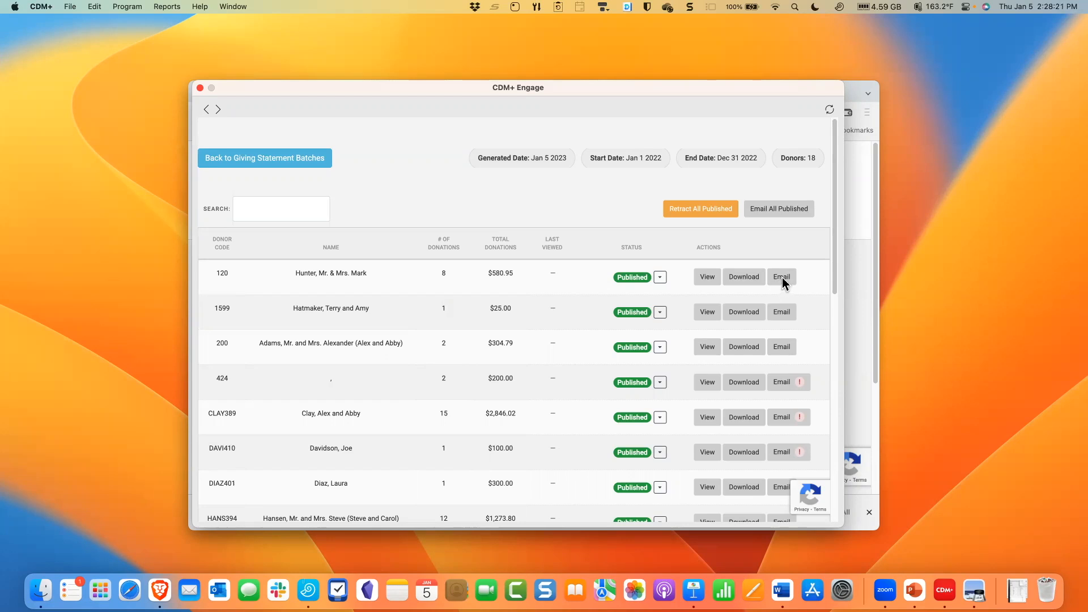
# - Look through the published statements for their status and which donors' email options carry a warning mark
pyautogui.scroll(-3, 802, 283)
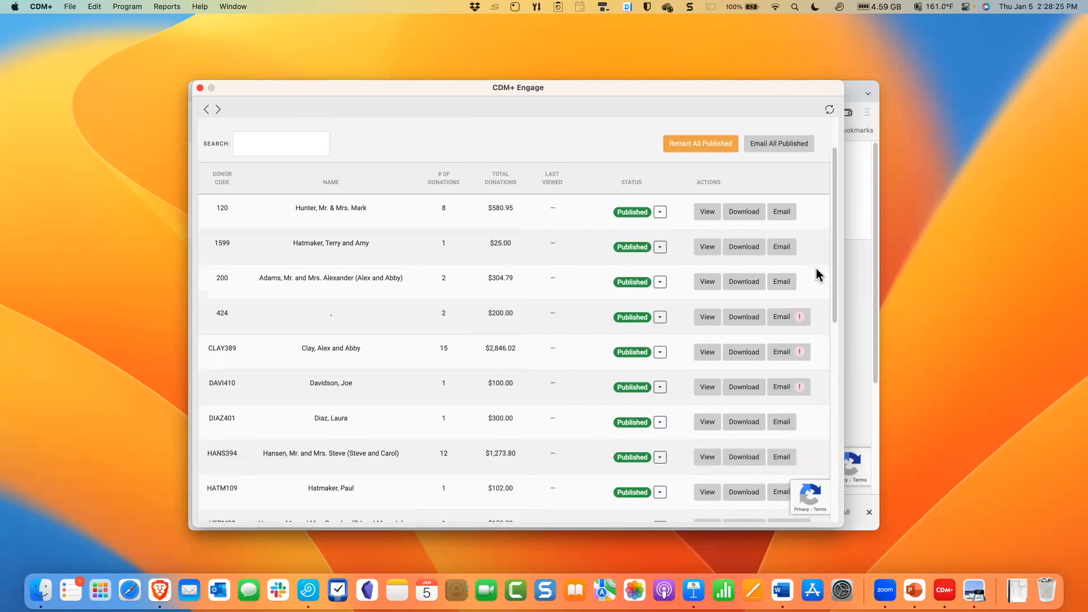
pyautogui.scroll(-3, 815, 275)
pyautogui.scroll(-1, 816, 277)
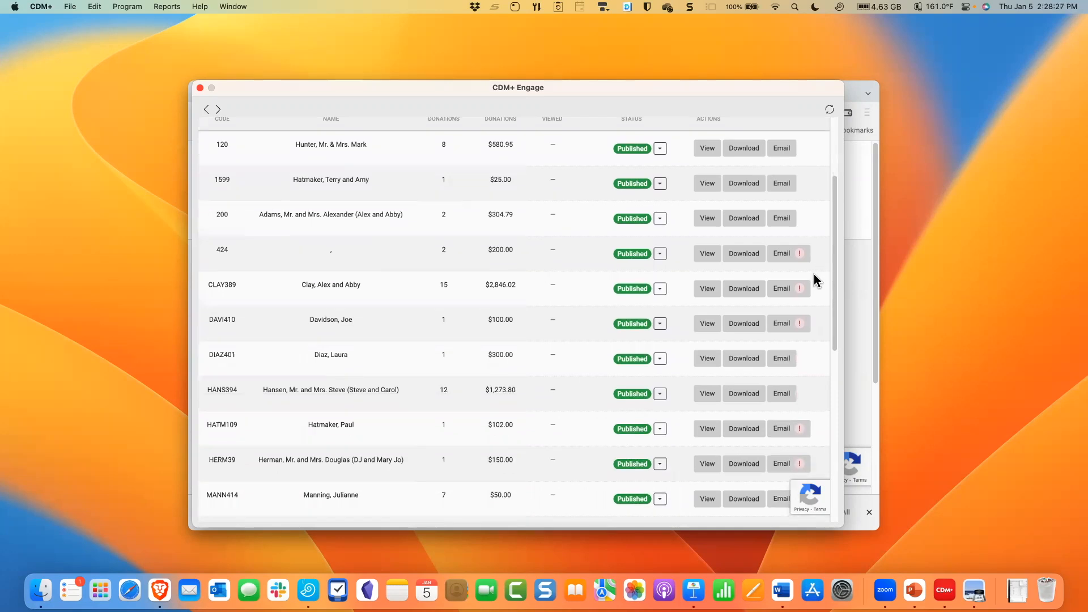
pyautogui.scroll(-1, 815, 268)
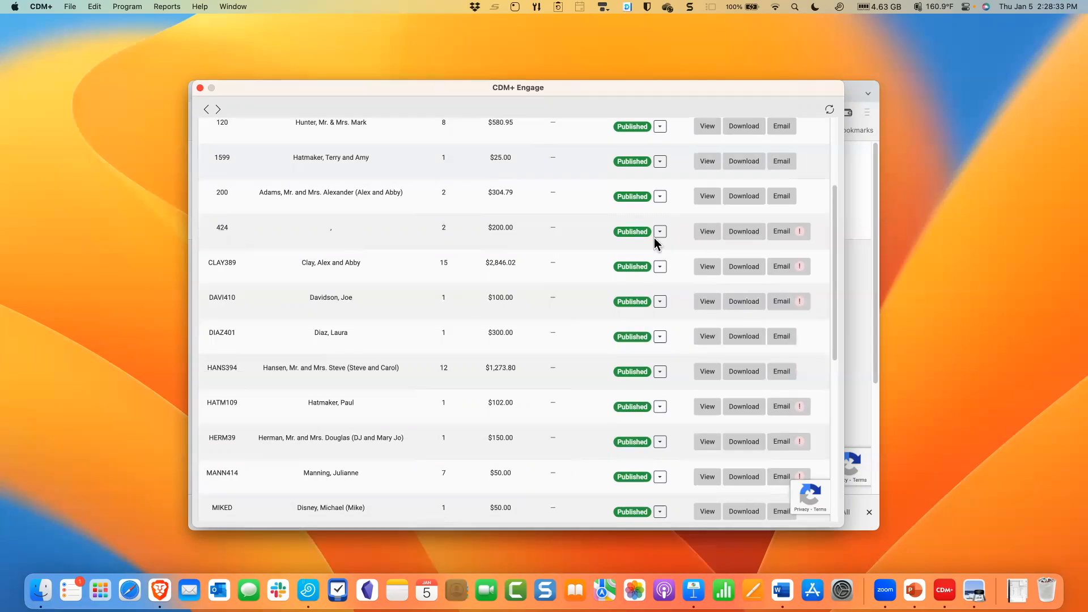
pyautogui.scroll(-1, 822, 245)
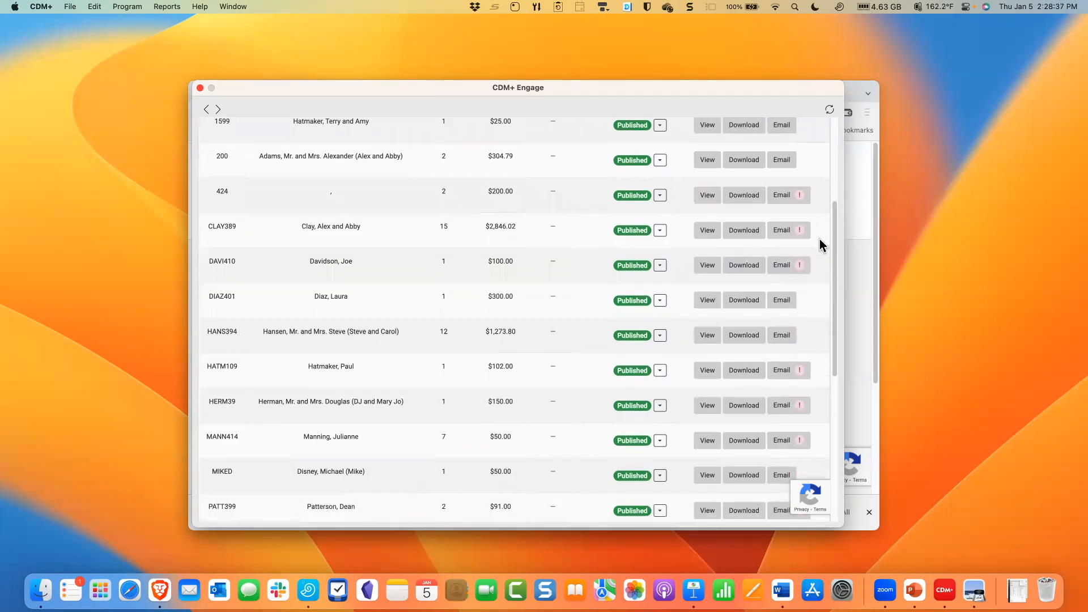
pyautogui.scroll(-1, 821, 245)
pyautogui.scroll(-1, 820, 240)
pyautogui.scroll(2, 819, 241)
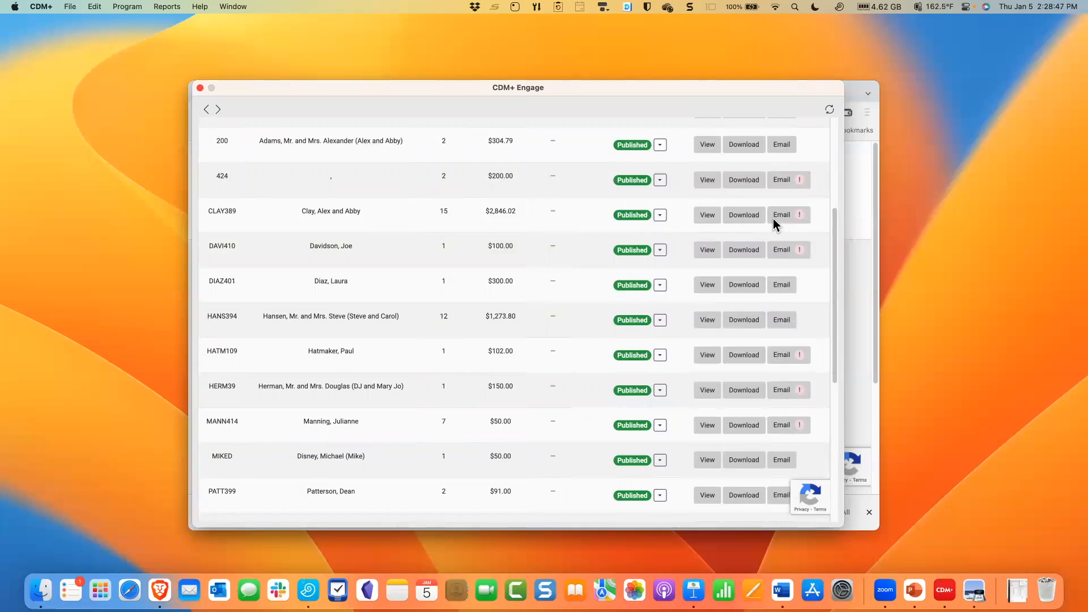
pyautogui.scroll(2, 434, 225)
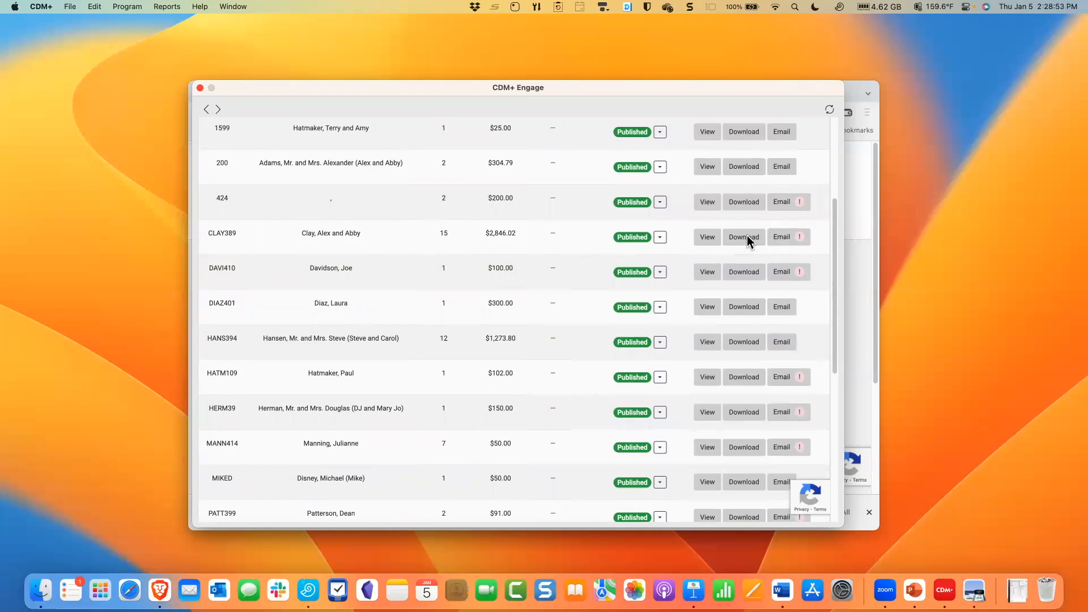
pyautogui.scroll(5, 776, 236)
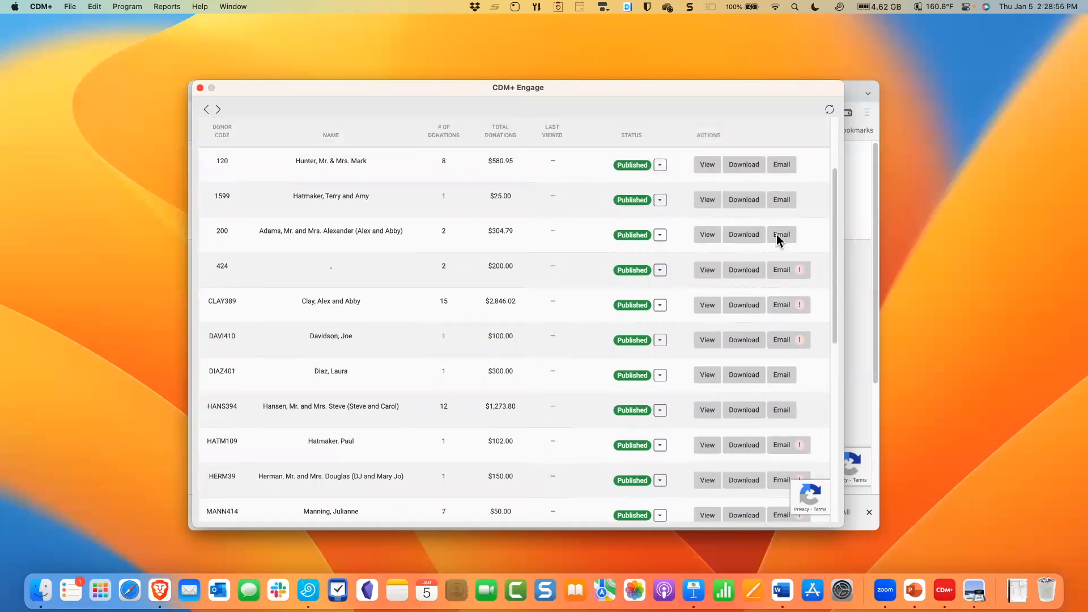
pyautogui.scroll(2, 776, 237)
pyautogui.scroll(5, 778, 238)
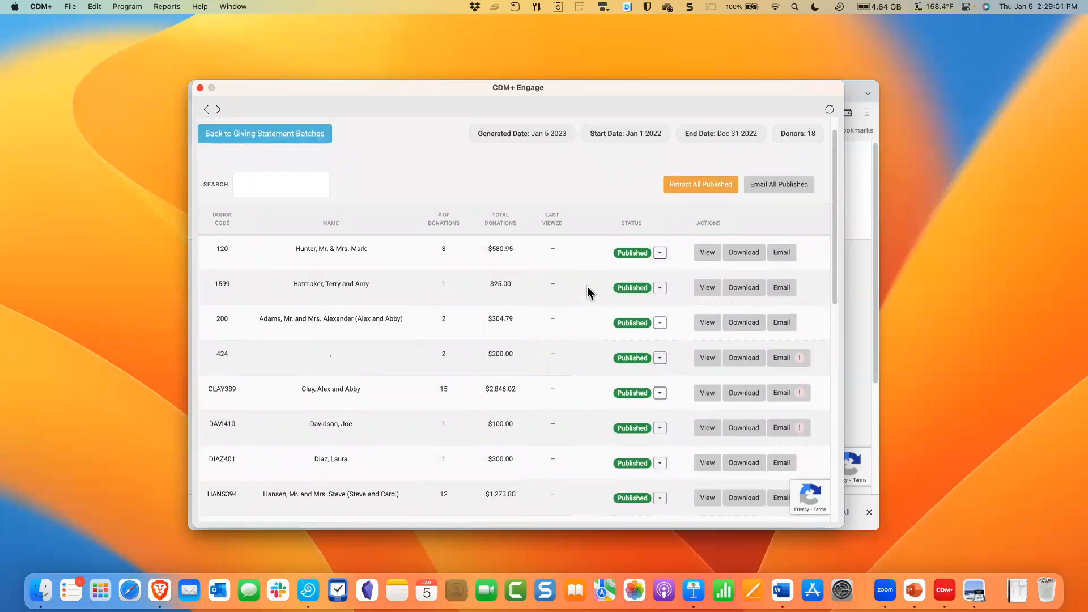
pyautogui.scroll(-15, 587, 287)
pyautogui.scroll(-7, 585, 291)
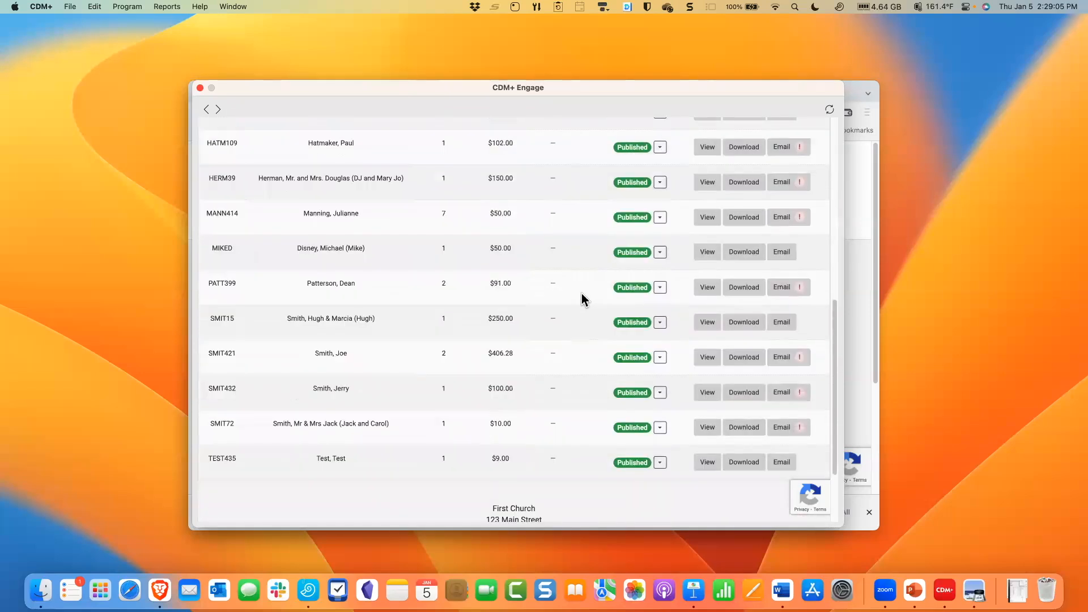
# - Email all published giving statements in the batch to the donors
pyautogui.scroll(20, 583, 298)
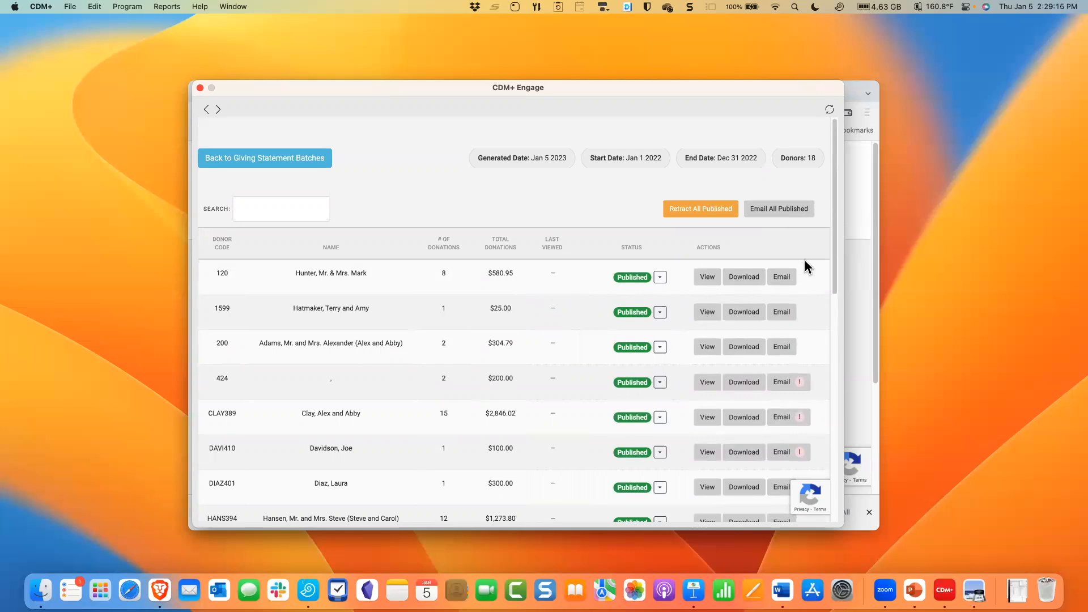
pyautogui.click(777, 209)
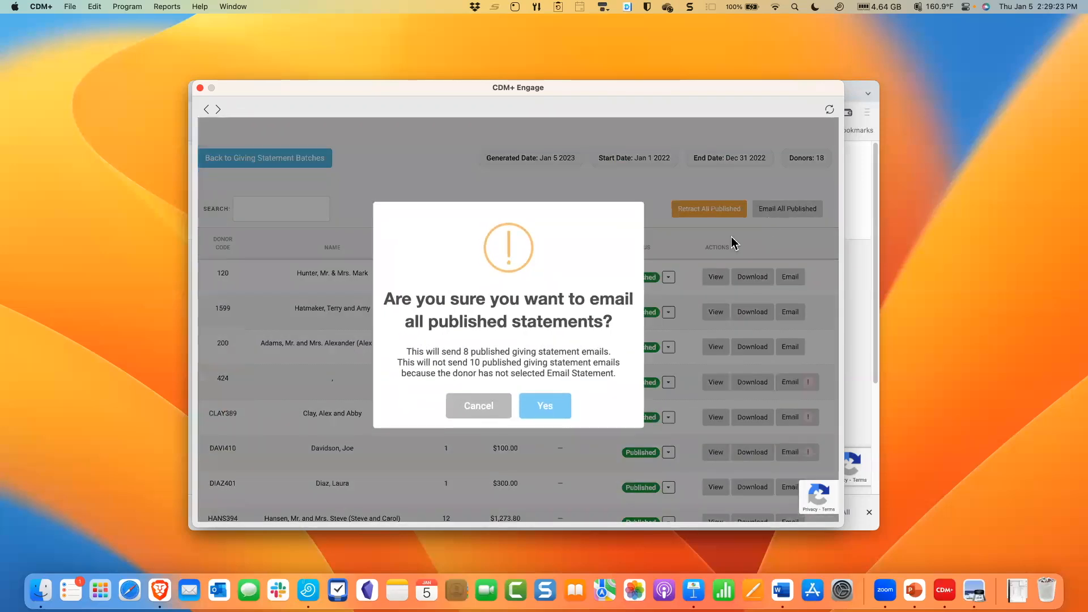
pyautogui.click(541, 406)
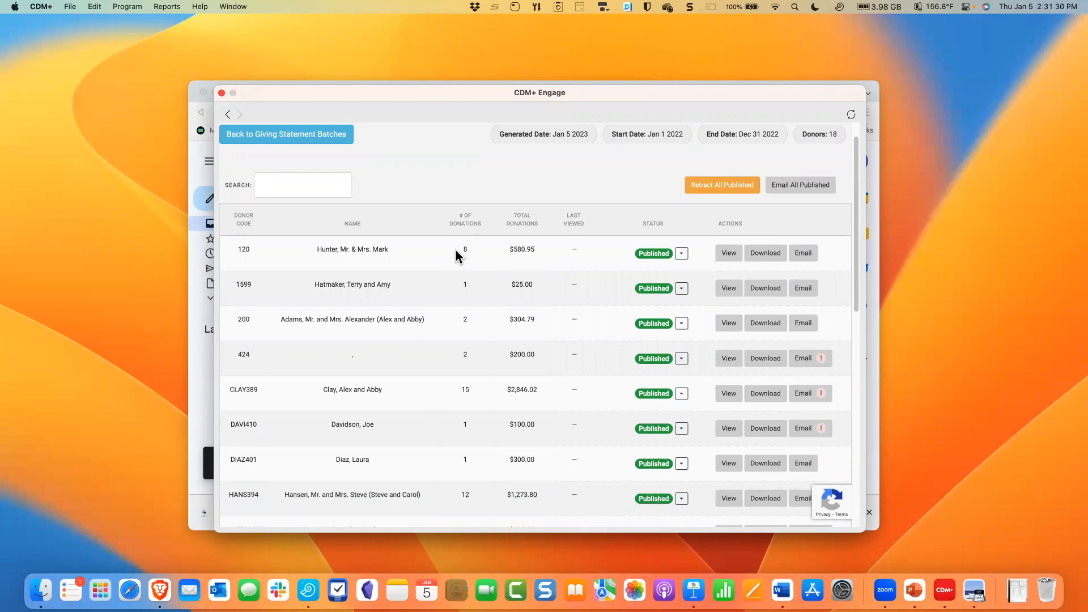
# - Retract the published statement of the first listed donor, the one with 8 donations
pyautogui.click(681, 254)
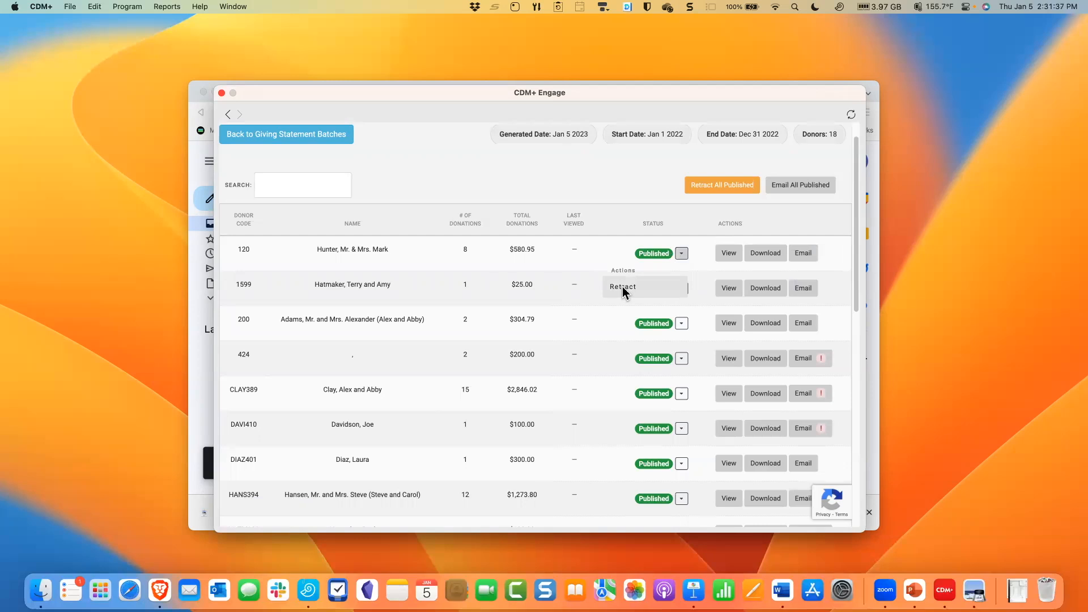
pyautogui.click(622, 287)
pyautogui.click(534, 413)
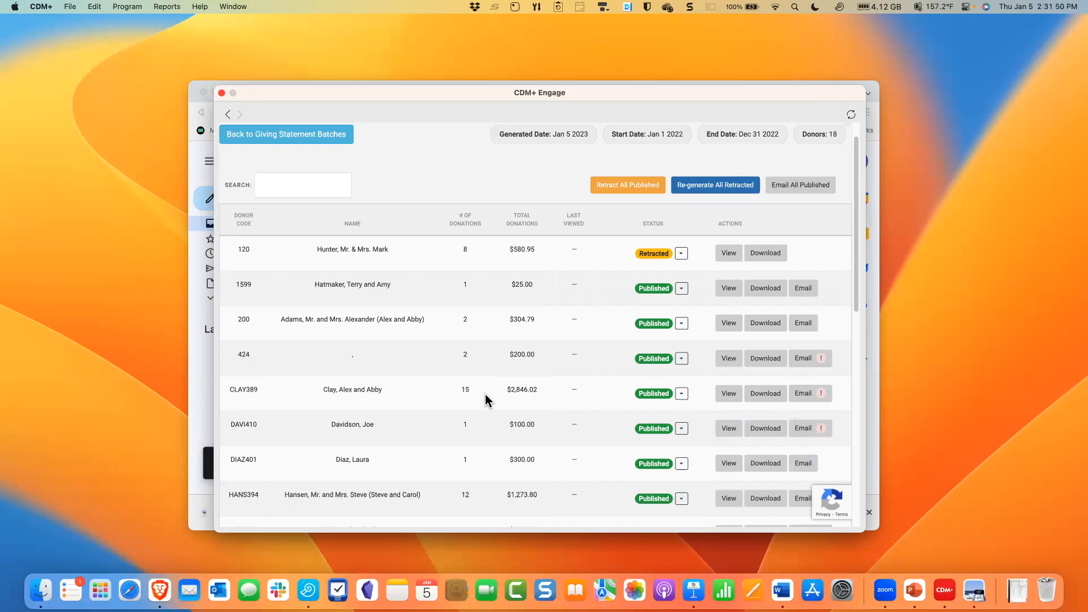
# - Switch to Brave, sign in to Engage with the donor's saved username and password, and check the giving statements list
pyautogui.click(201, 391)
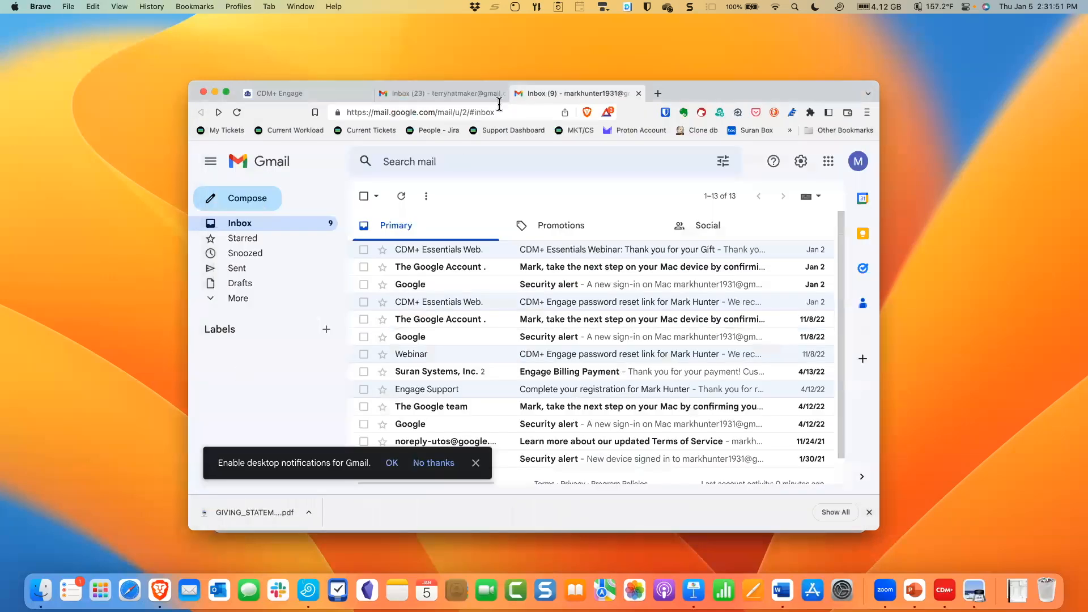
pyautogui.click(269, 95)
pyautogui.click(474, 286)
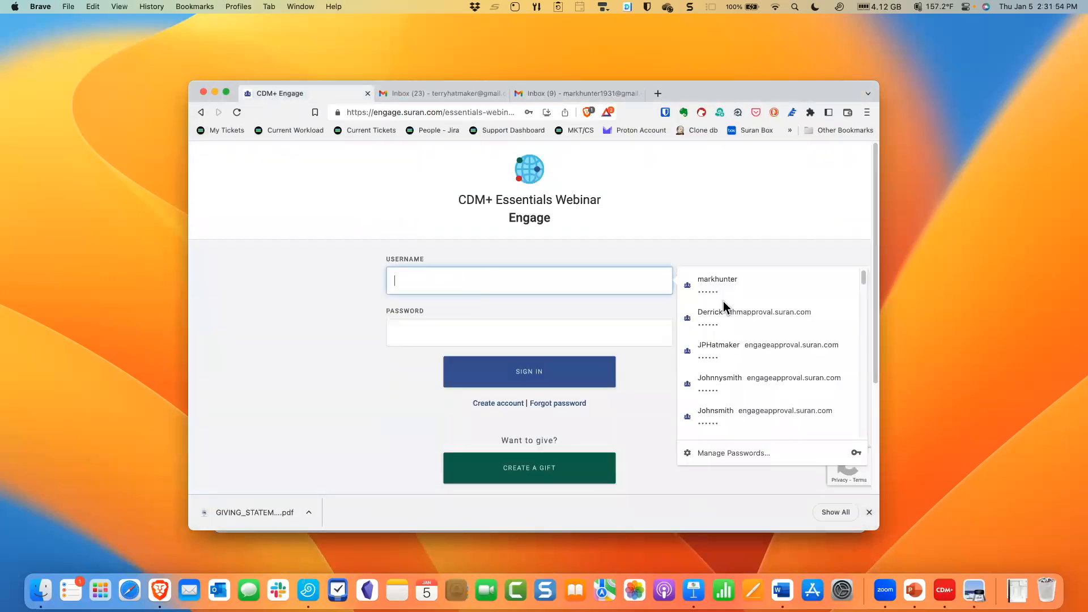
pyautogui.click(723, 299)
pyautogui.click(544, 374)
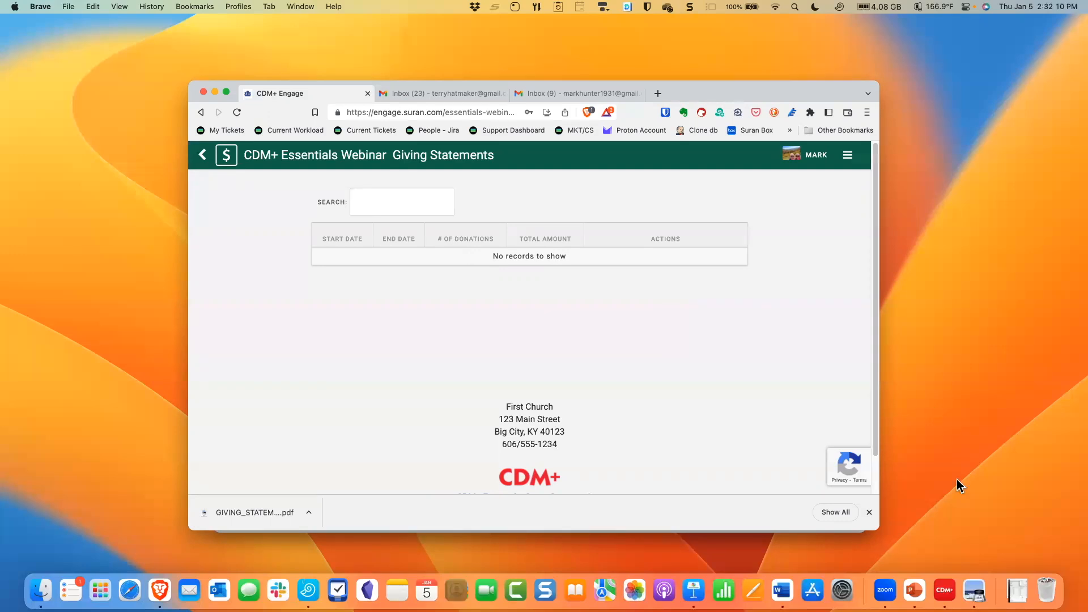
# - Switch to CDM+ and re-generate the retracted giving statement of the first listed donor
pyautogui.click(944, 586)
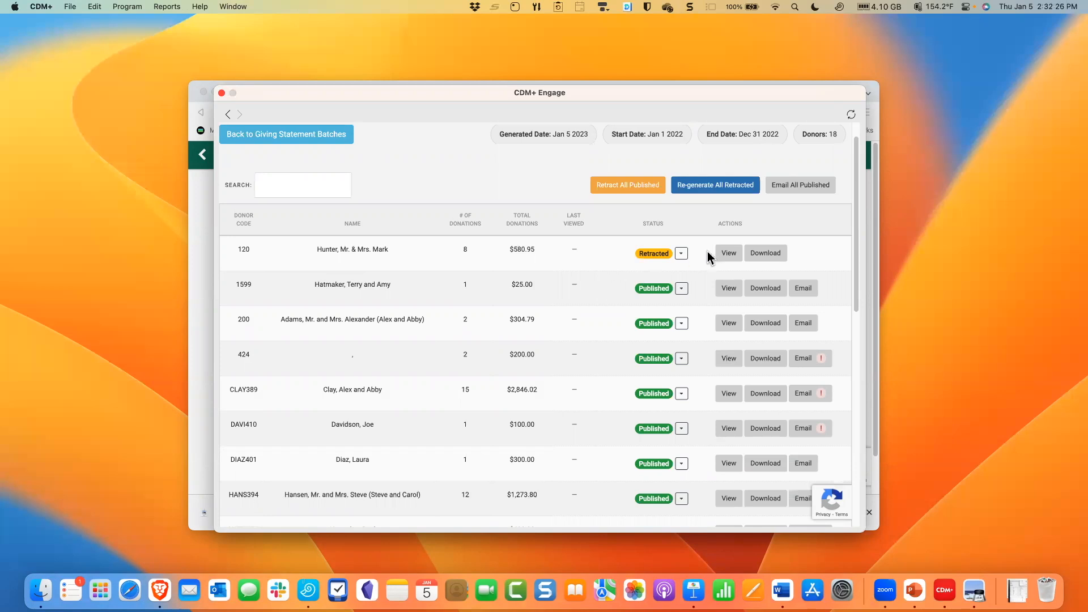
pyautogui.click(681, 253)
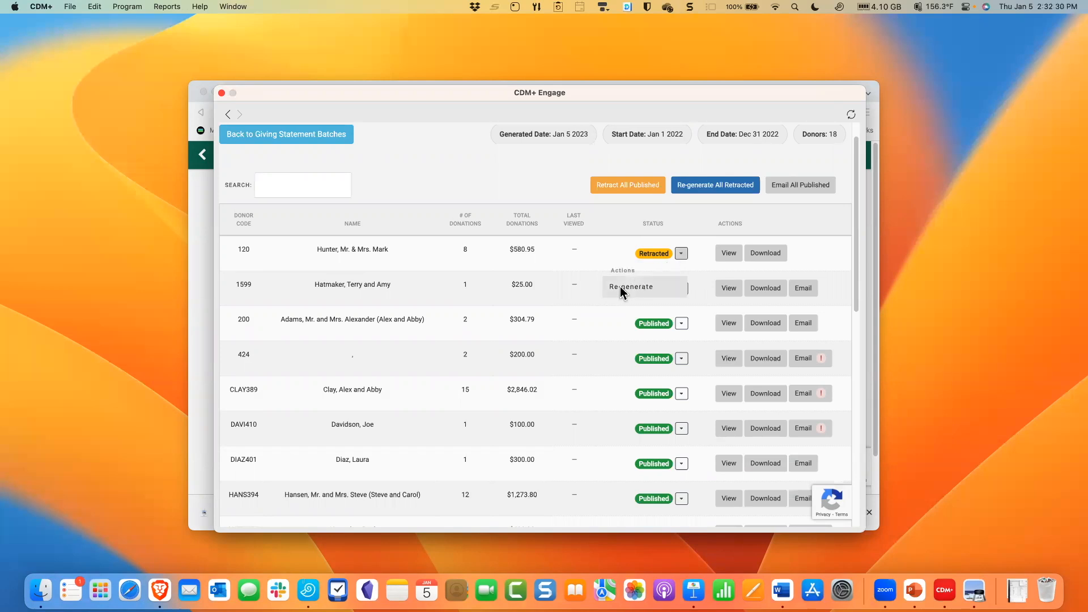
pyautogui.click(619, 287)
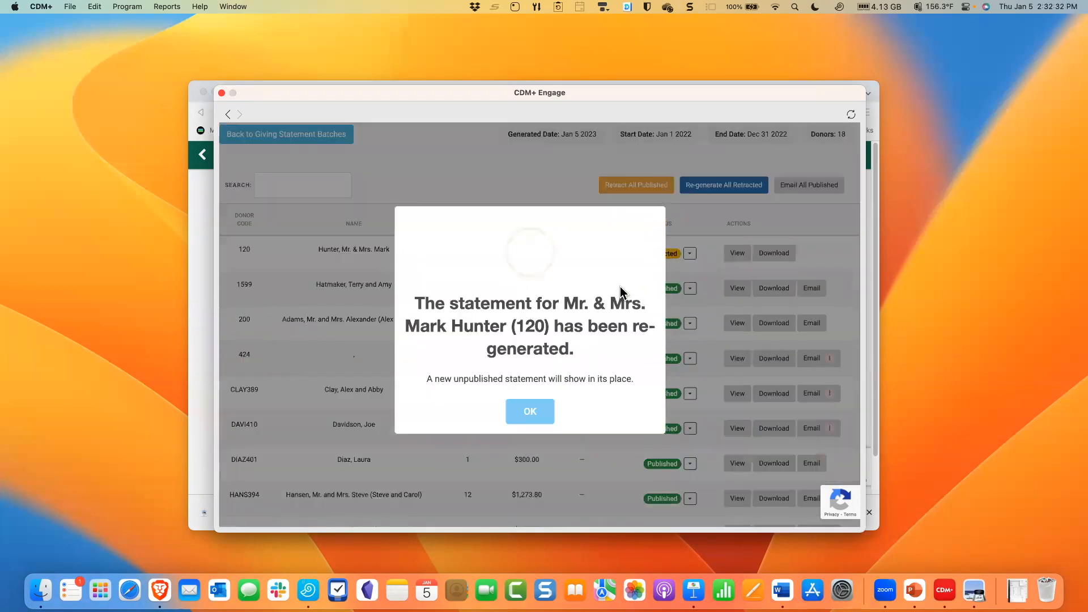
pyautogui.click(536, 420)
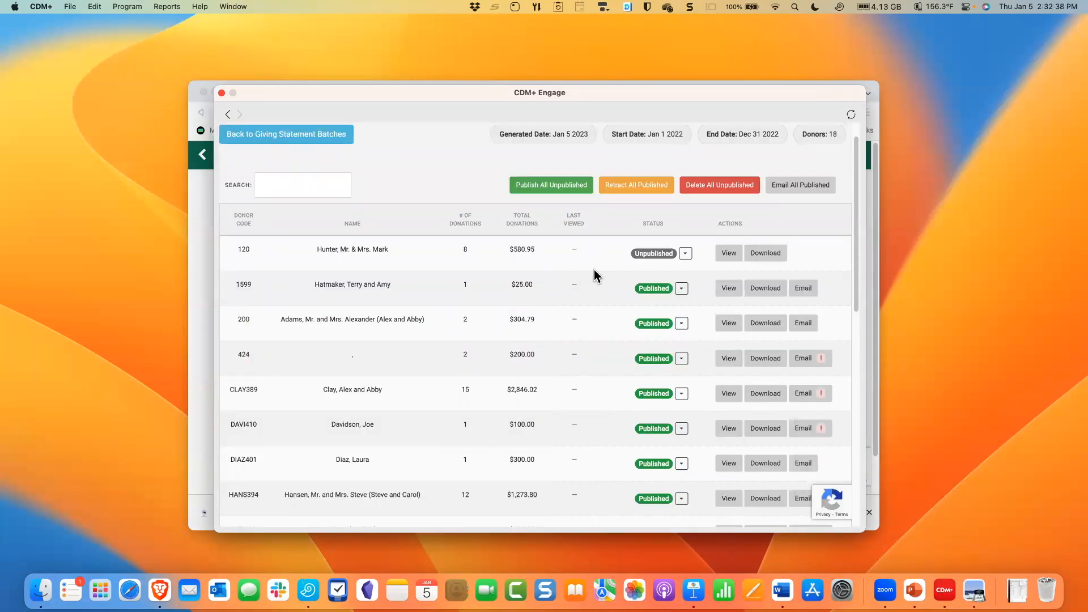
# - Publish the re-generated, unpublished statement of the first listed donor
pyautogui.click(686, 254)
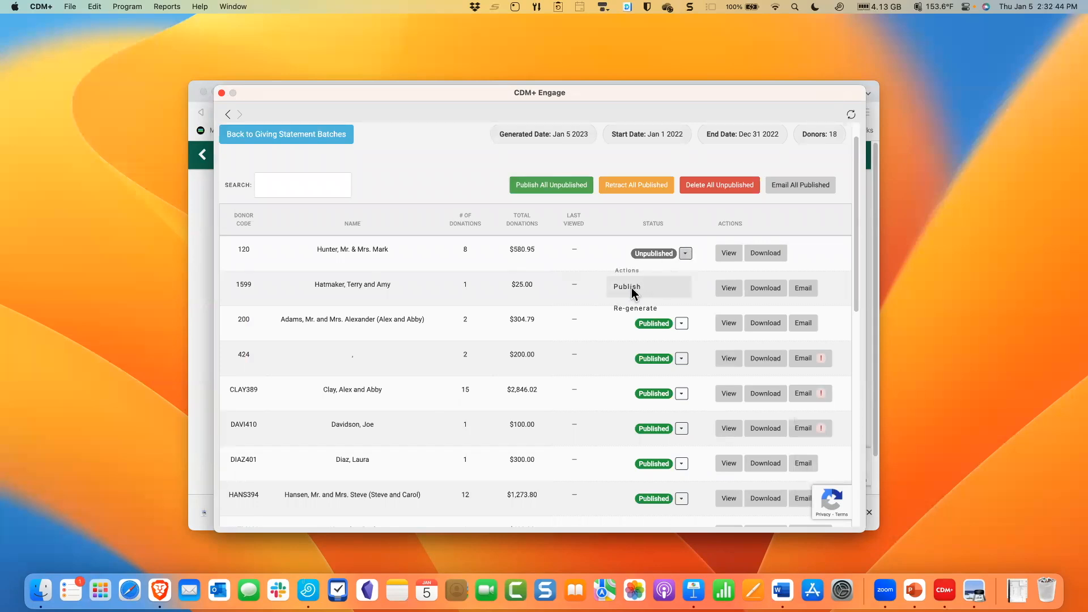
pyautogui.click(632, 289)
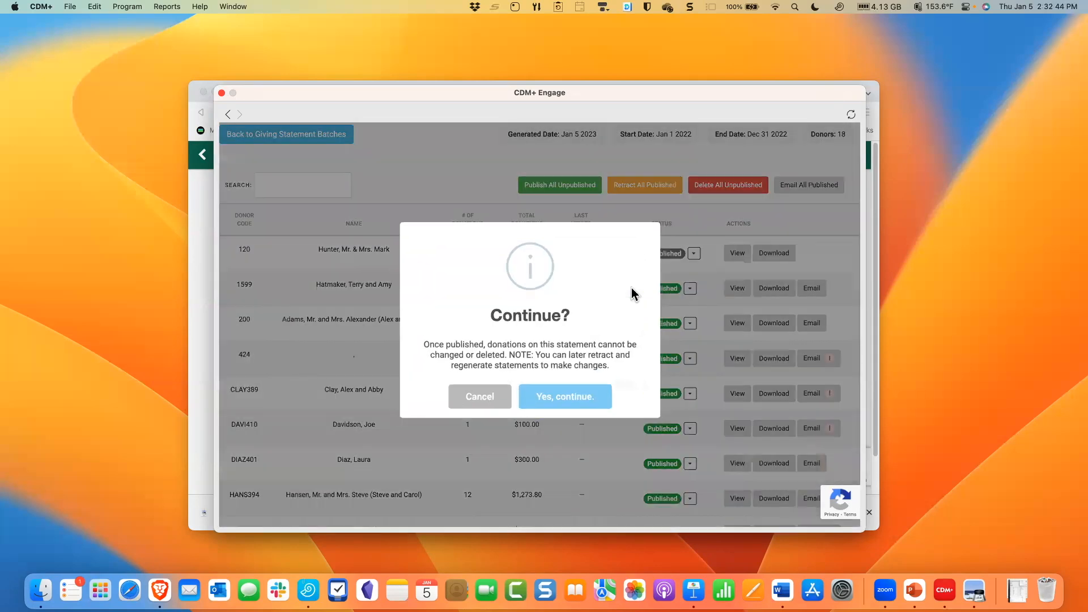
pyautogui.click(570, 399)
pyautogui.click(525, 405)
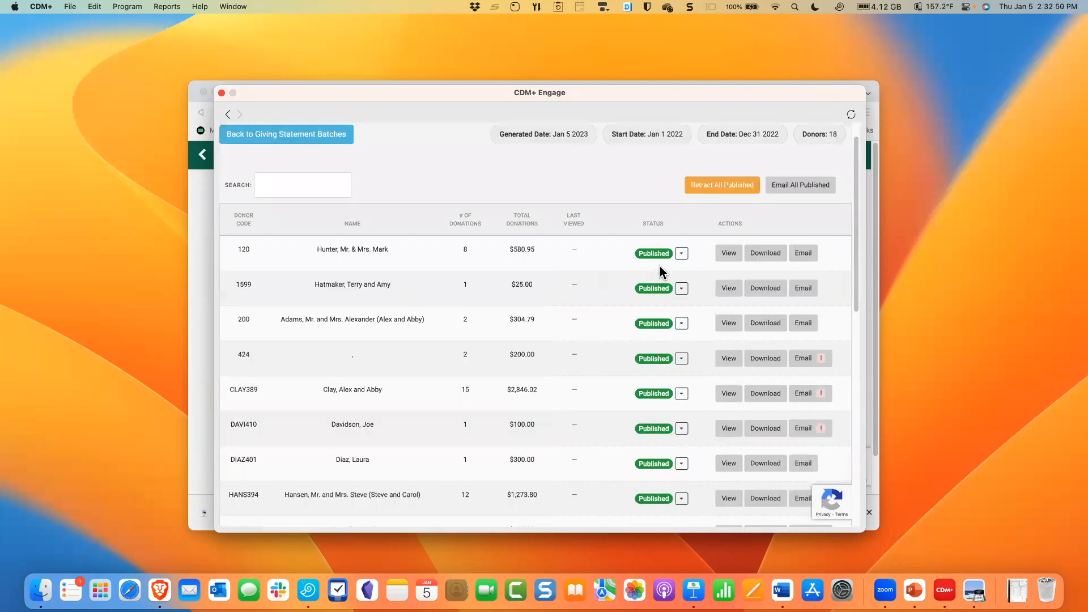
# - Switch to Brave, refresh the donor's giving statements list, view the 2022 statement, and return to the list
pyautogui.click(872, 87)
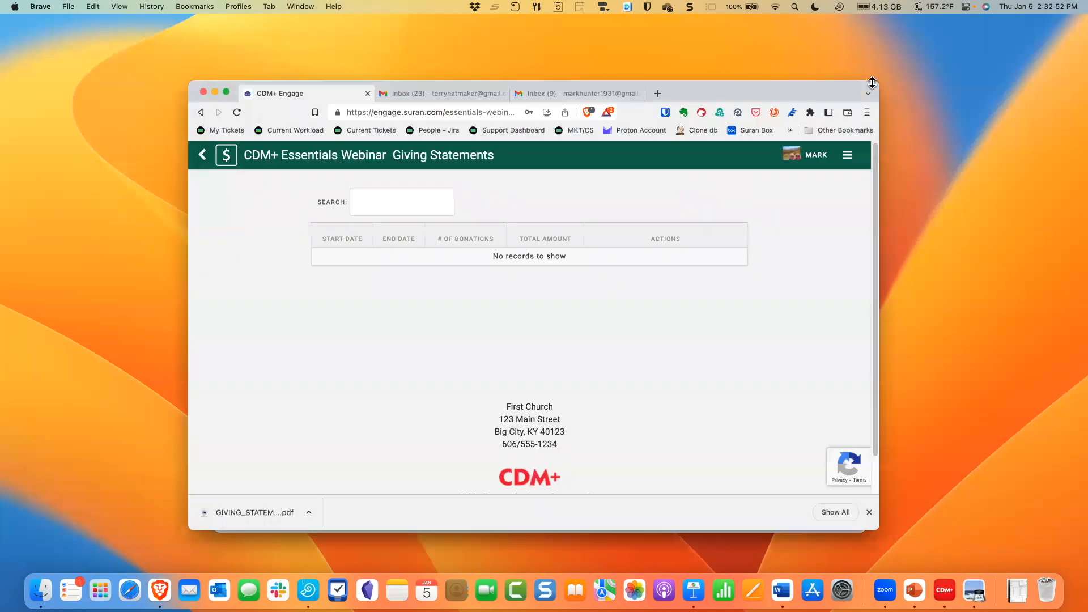
pyautogui.click(239, 113)
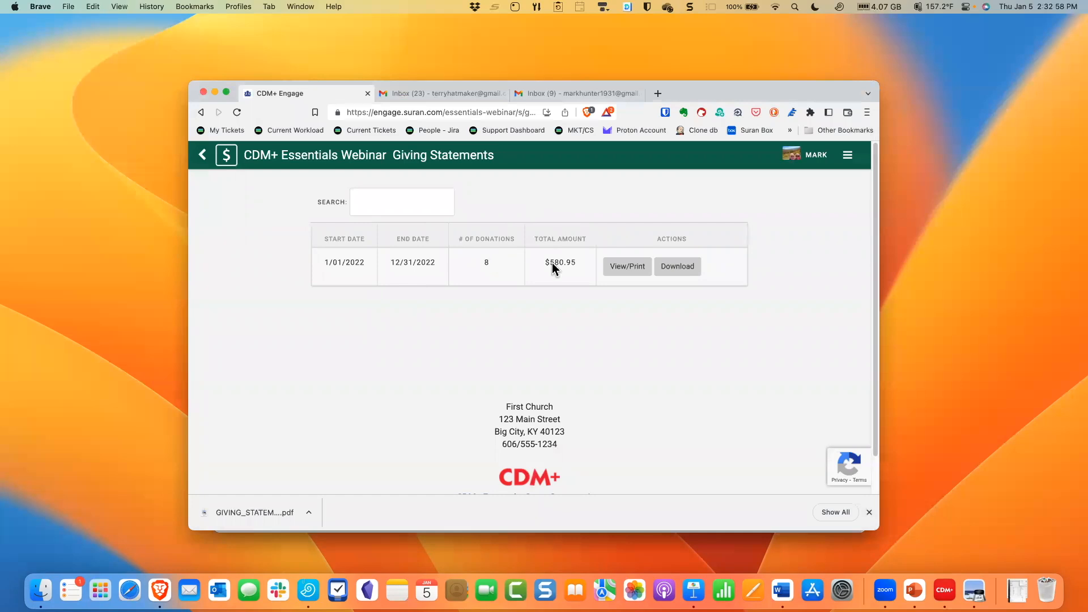
pyautogui.click(627, 272)
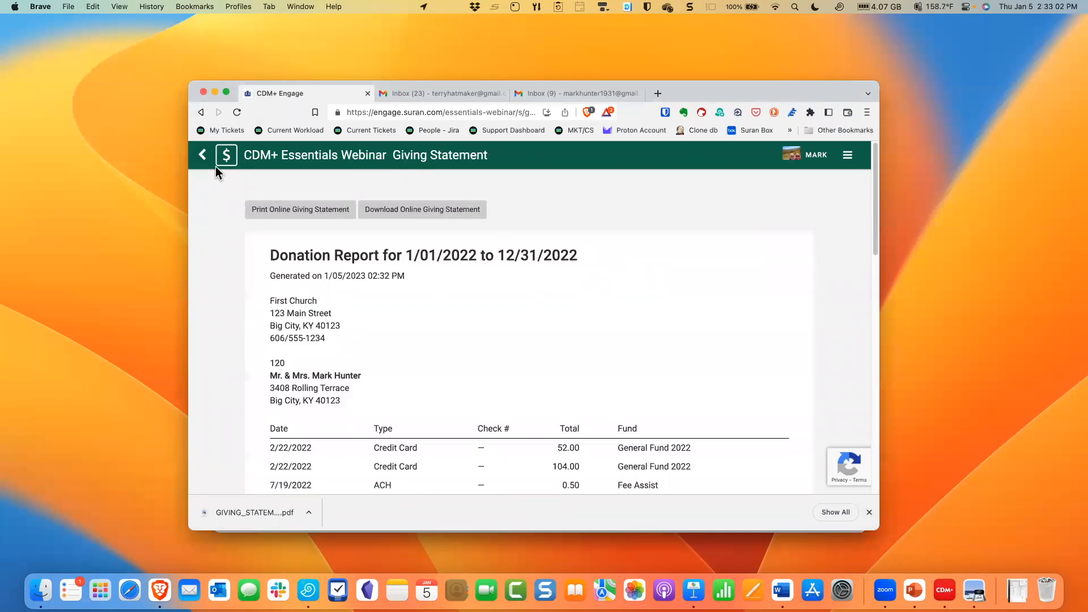
pyautogui.click(202, 157)
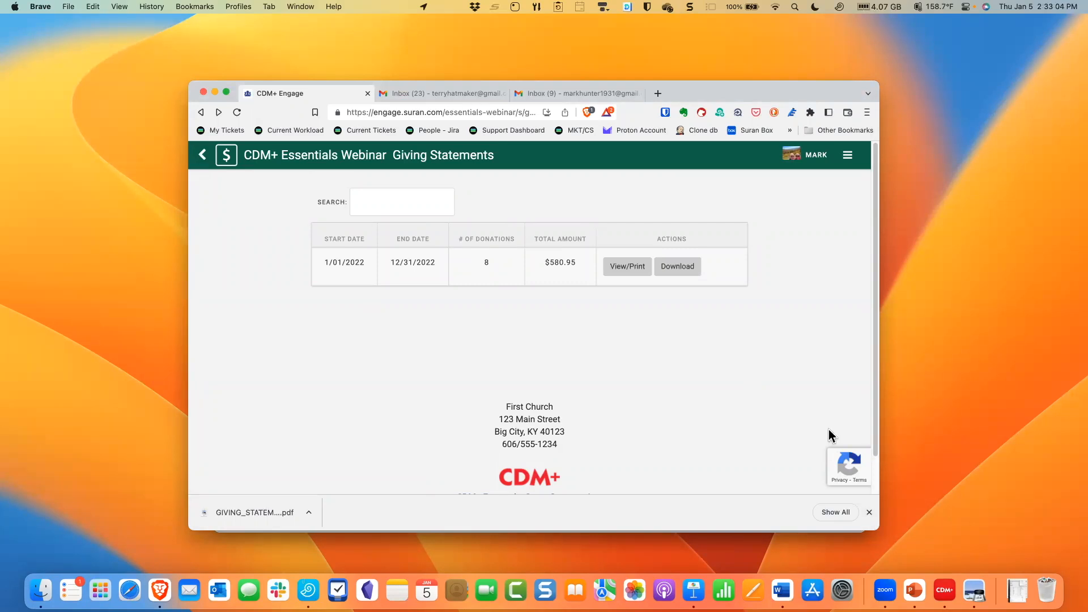